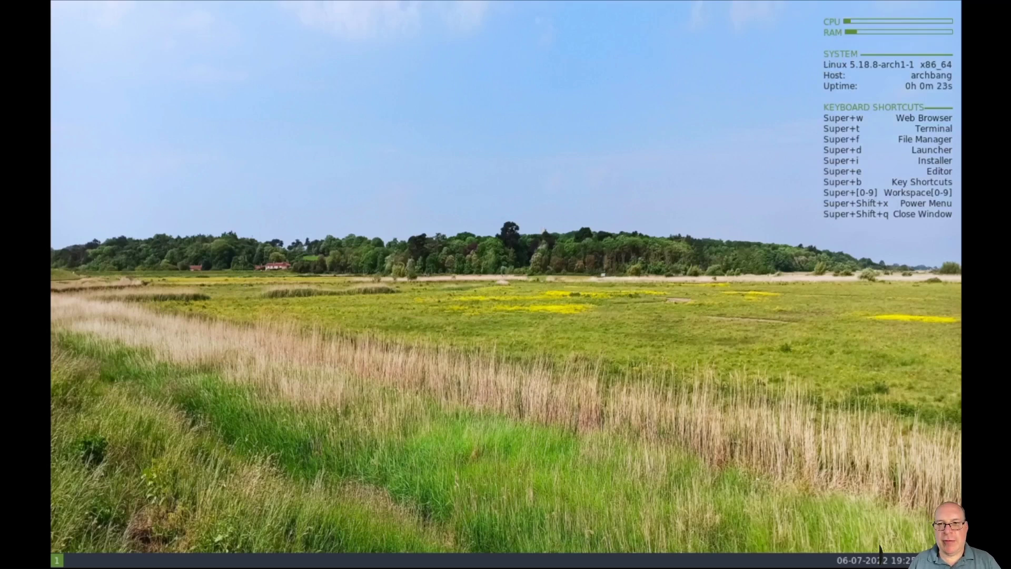
Look at the wired network connection options, then dismiss them
left_click(881, 550)
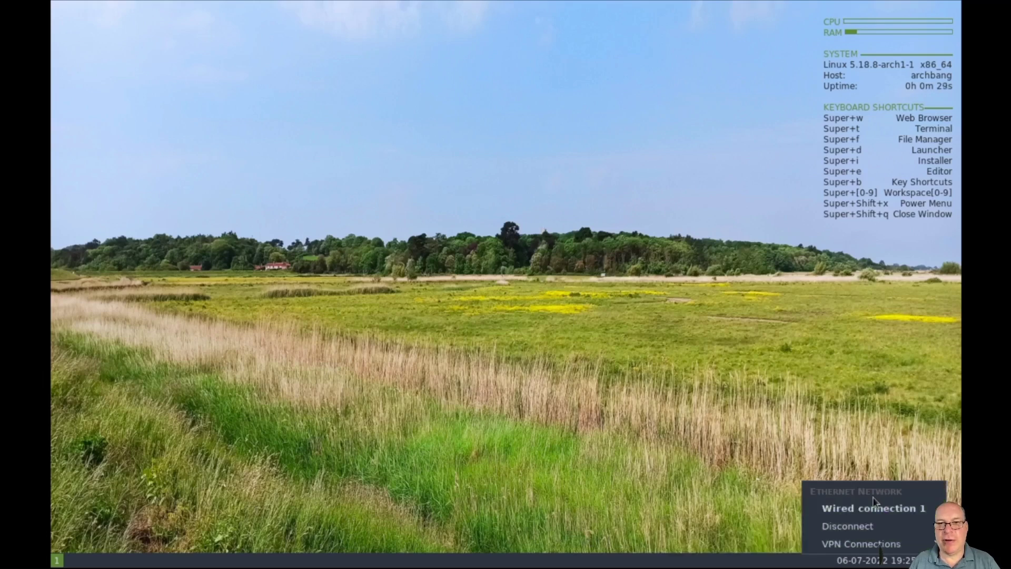
mouse_move(918, 548)
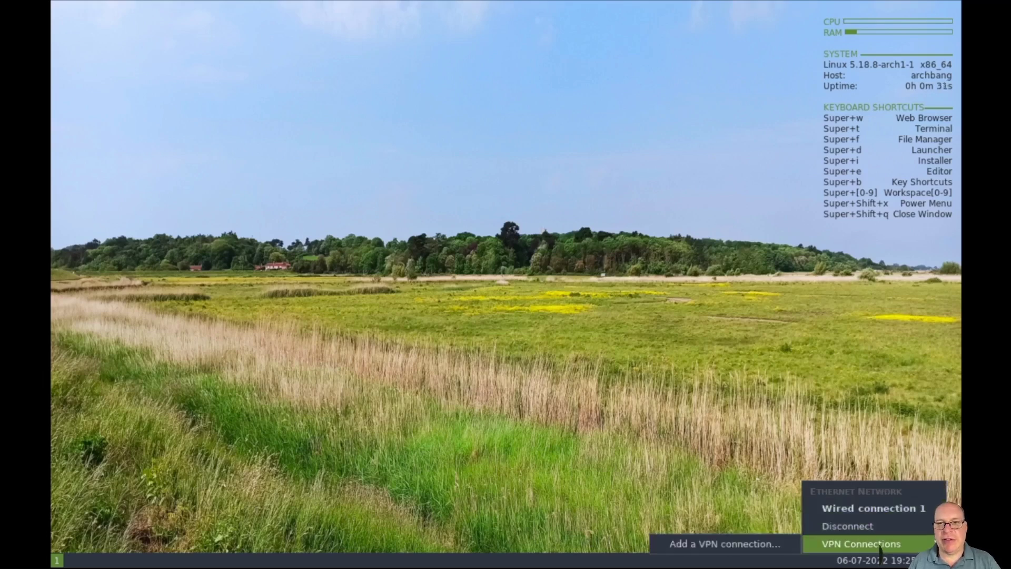
key("Escape")
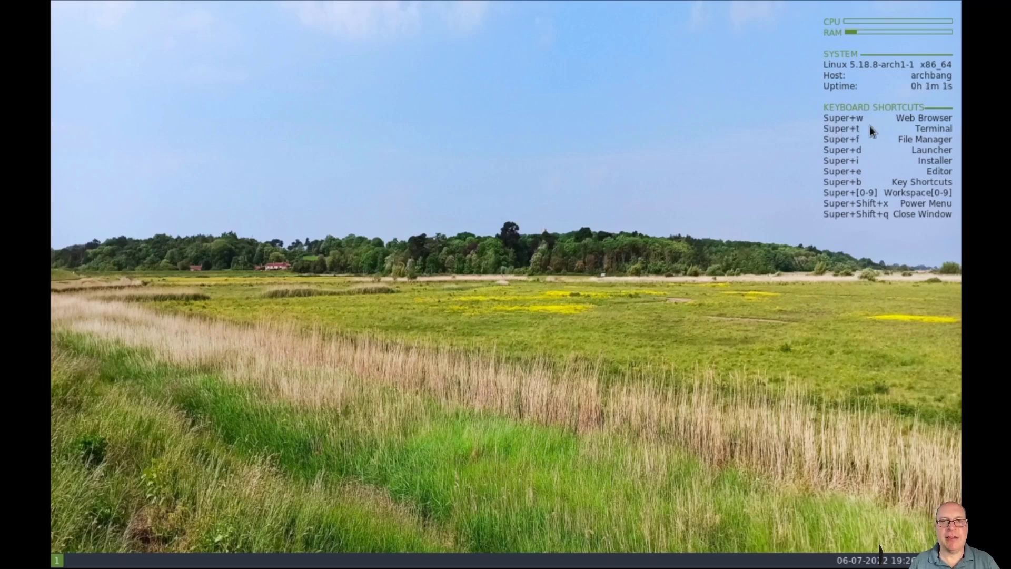
Open a new terminal with larger text and change into the .config/i3 folder
key("super+t")
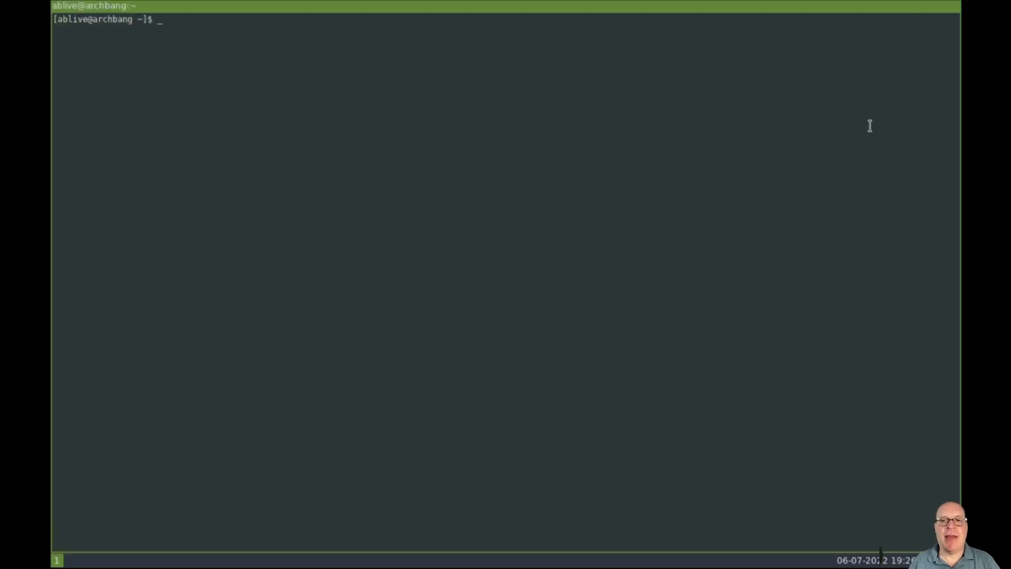
key("ctrl+plus")
key("ctrl+plus")
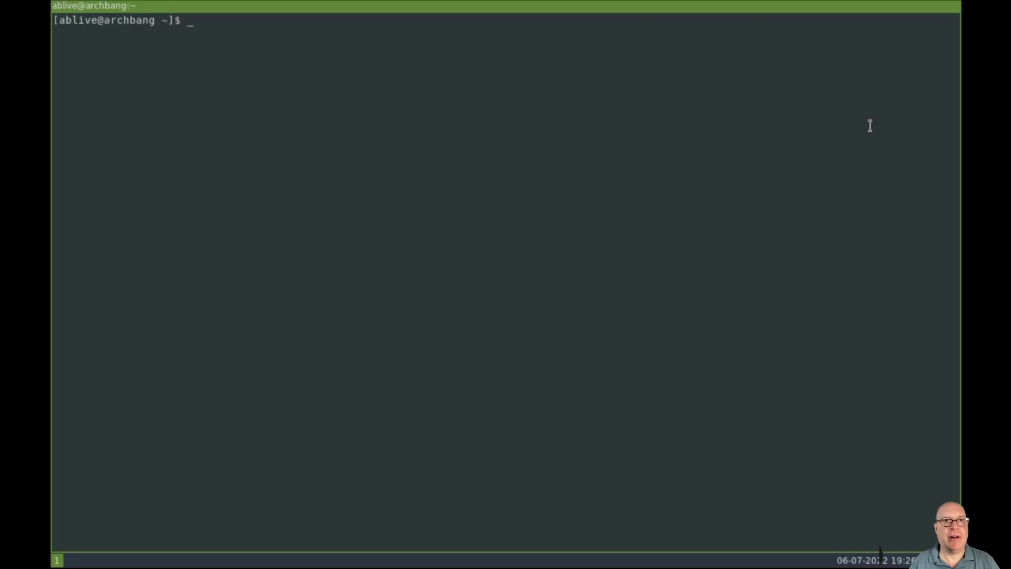
type("cd .config")
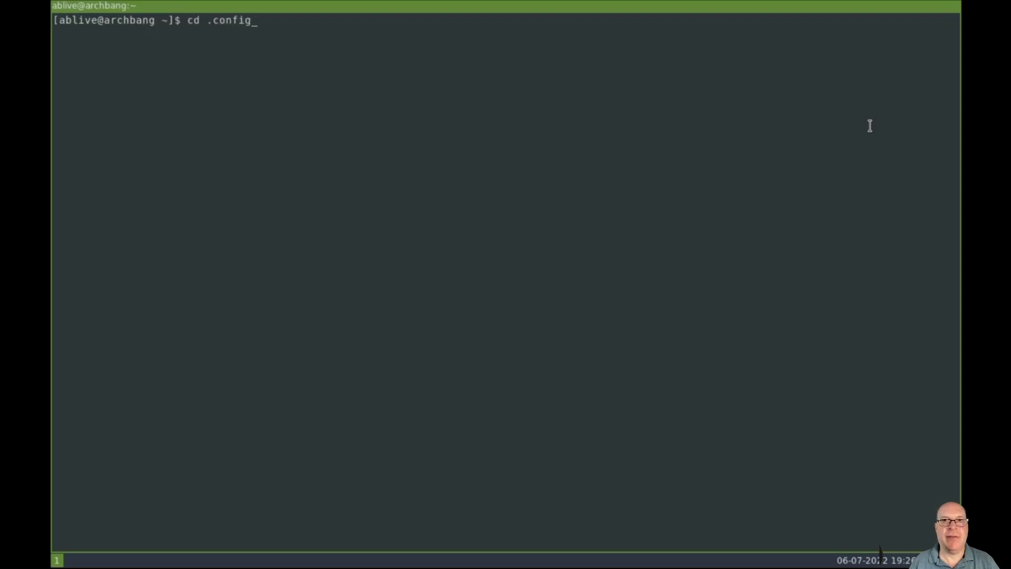
type("/i3")
key("Return")
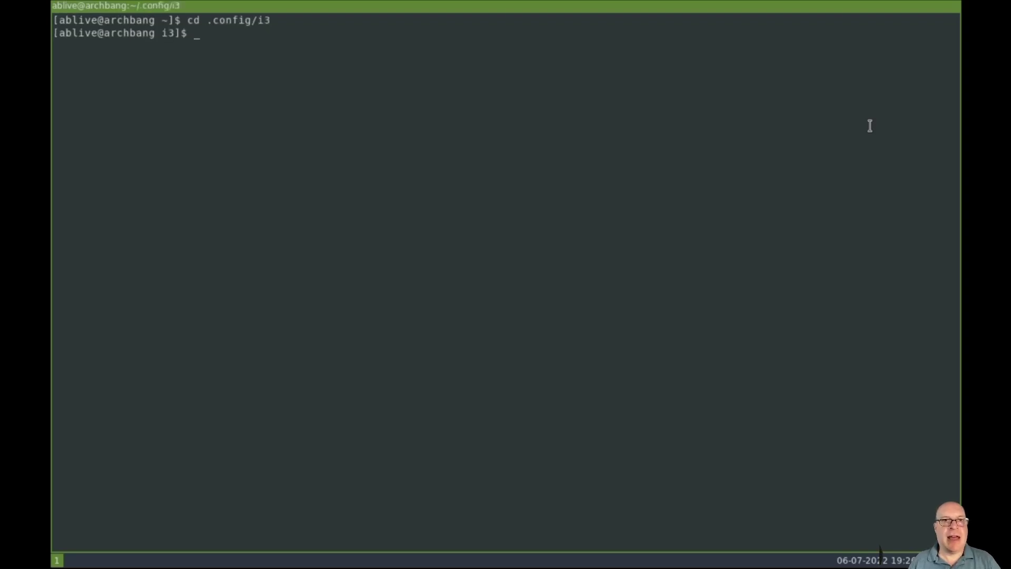
View the i3 config in Vim, search for 'Browser', then quit with :q
type("vim config")
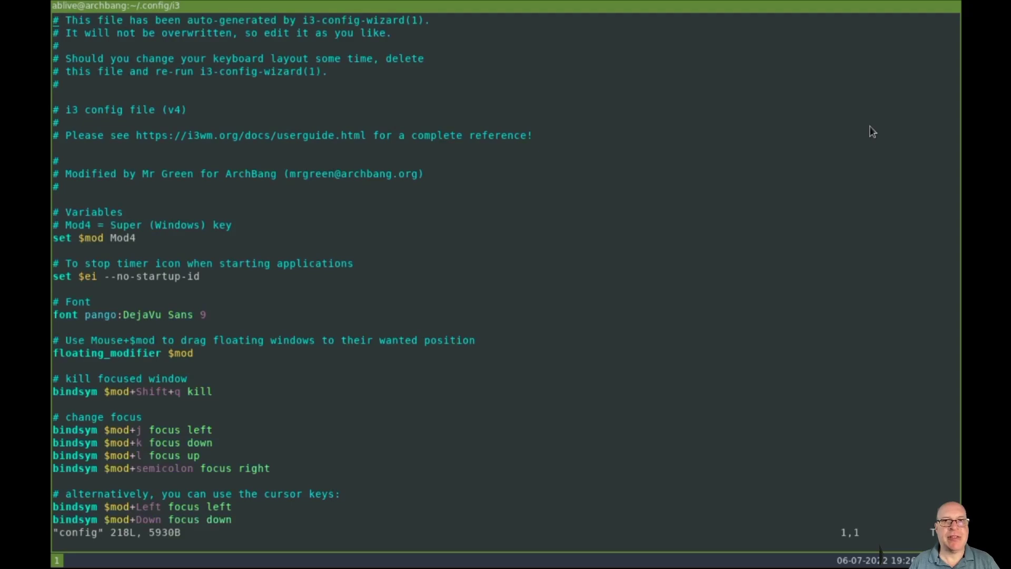
type("/Bro")
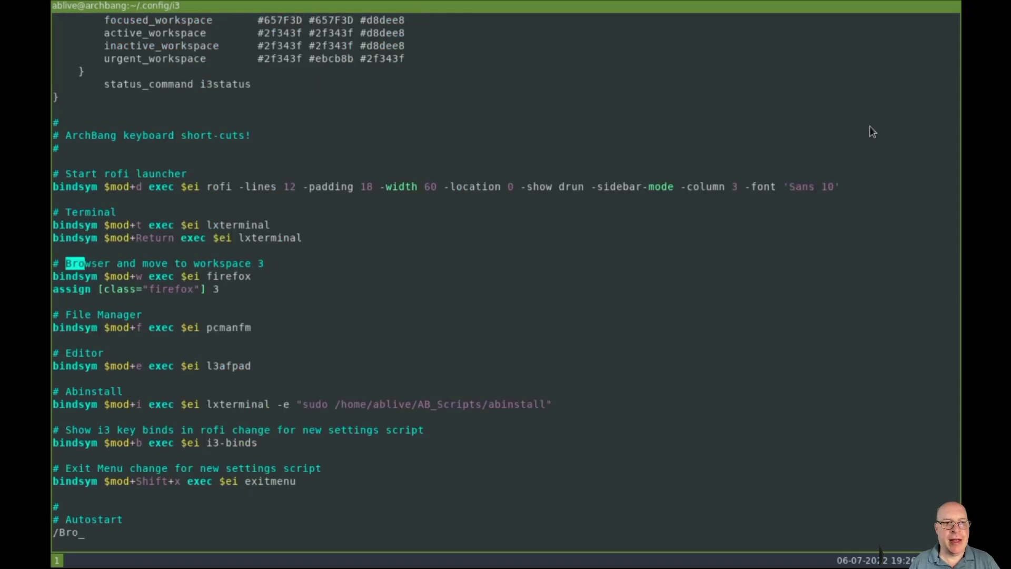
type("wser")
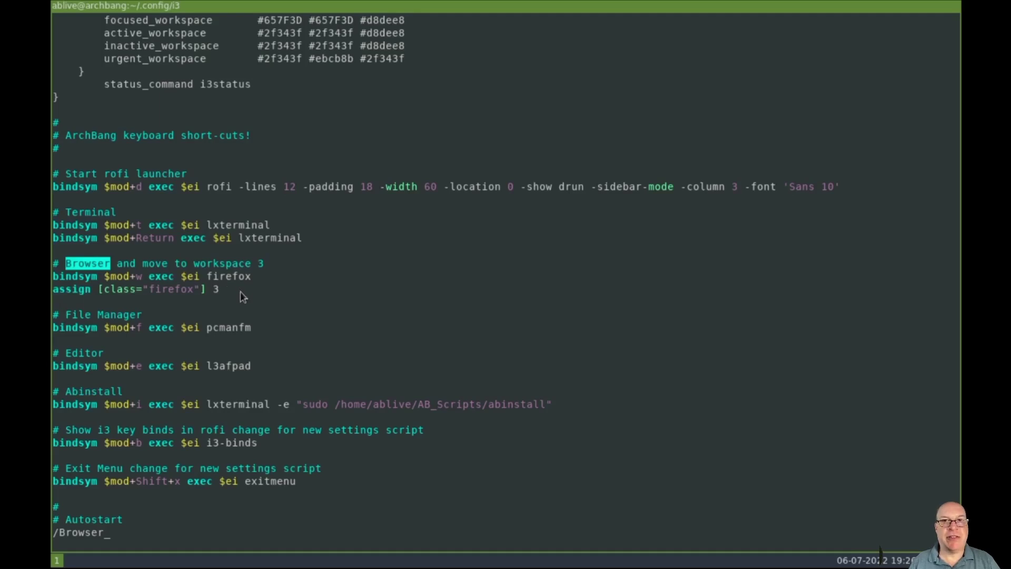
key("BackSpace")
key("BackSpace")
key("BackSpace")
key("BackSpace")
key("BackSpace")
key("BackSpace")
key("BackSpace")
key("BackSpace")
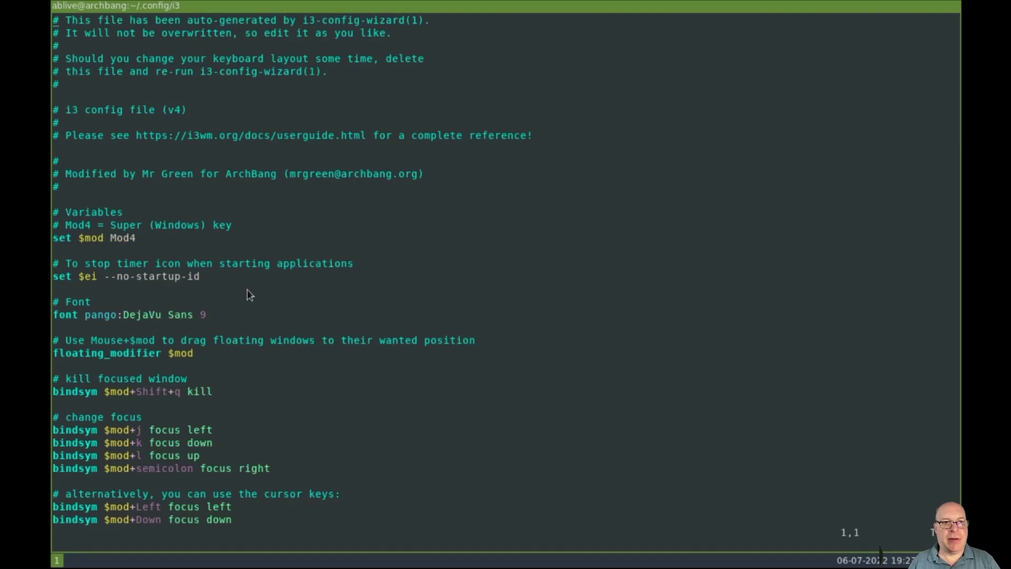
type(":q")
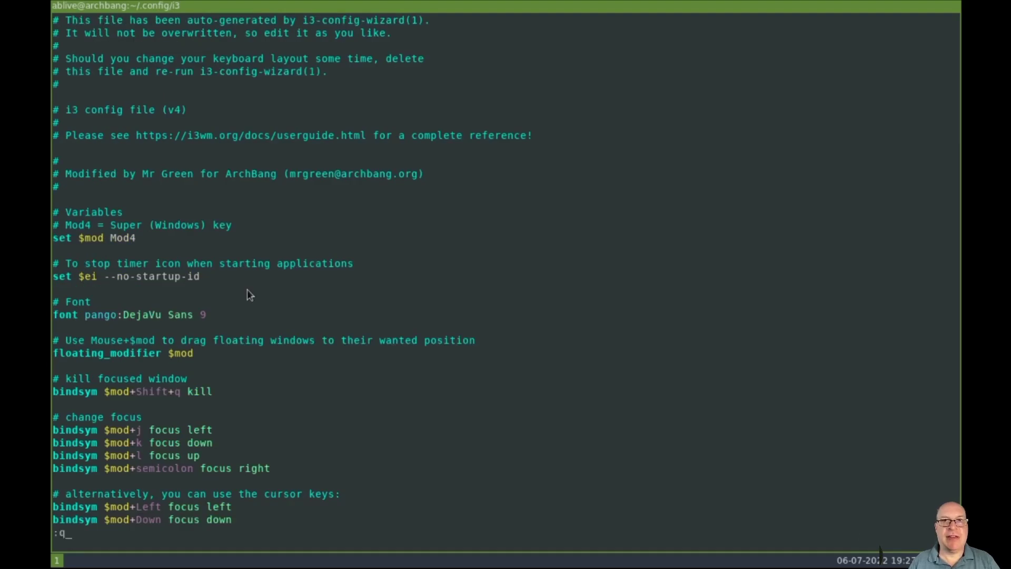
key("Return")
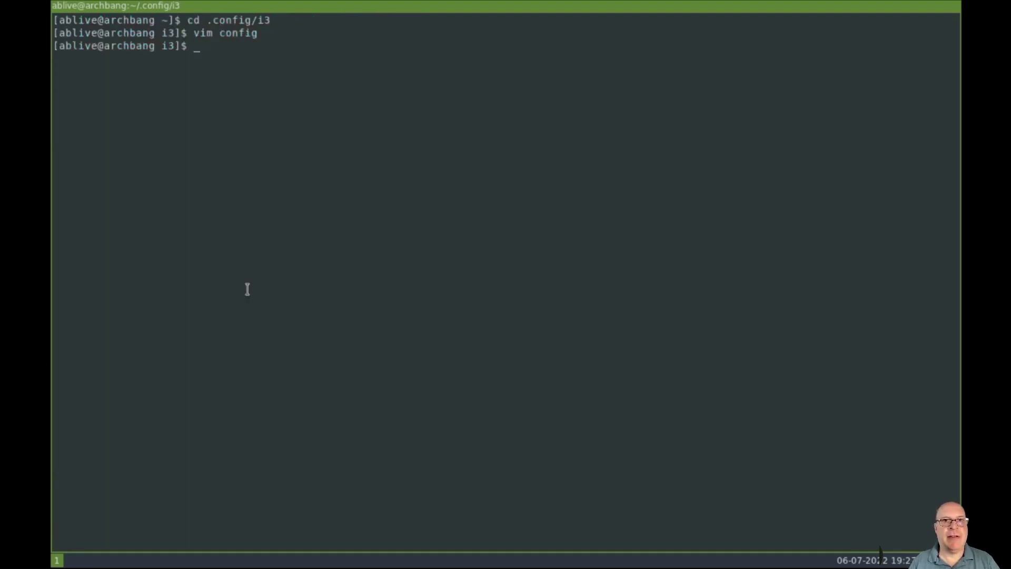
Confirm with 'which firefox' that Firefox is missing, then launch NetSurf Web Browser from rofi
type("which firef")
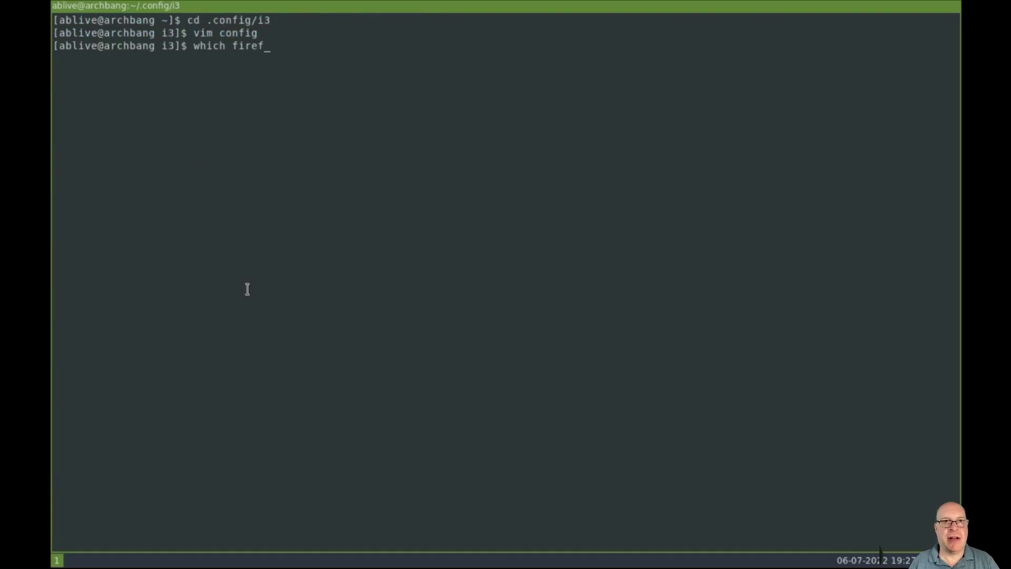
type("ox")
key("Return")
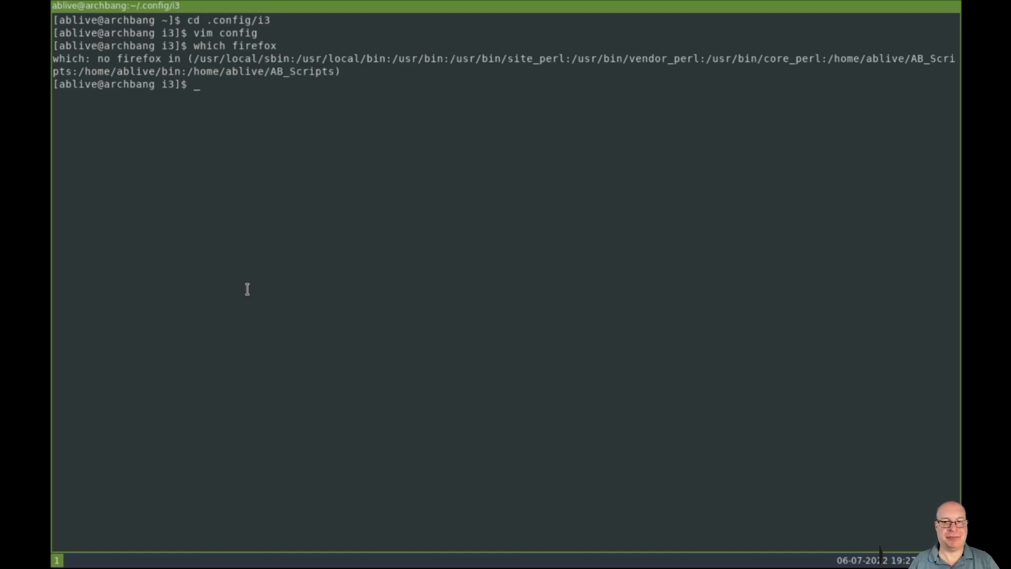
key("super+d")
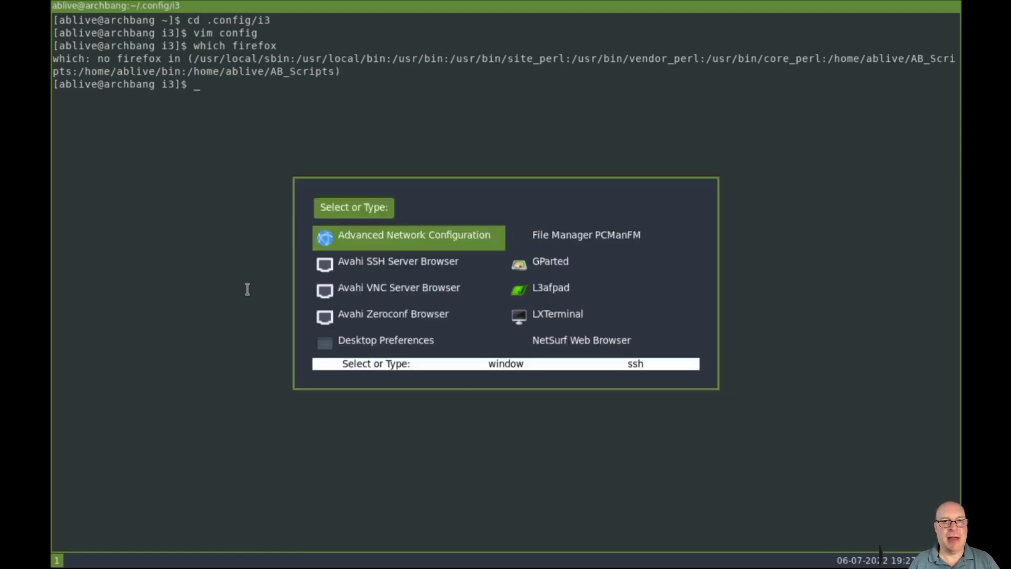
key("Down")
key("Down")
key("Down")
key("Down")
key("Down")
key("Down")
key("Down")
key("Down")
key("Down")
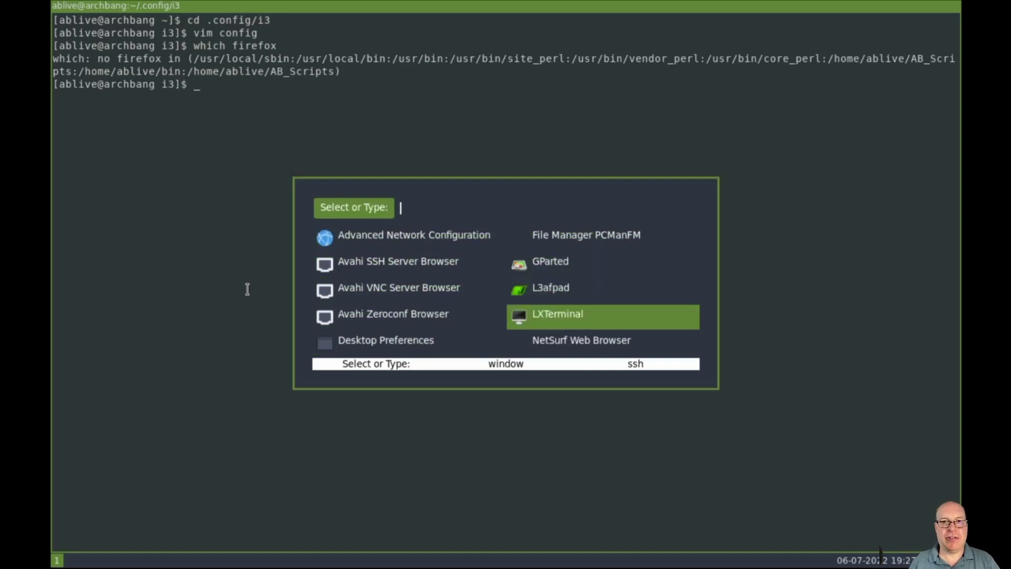
key("Down")
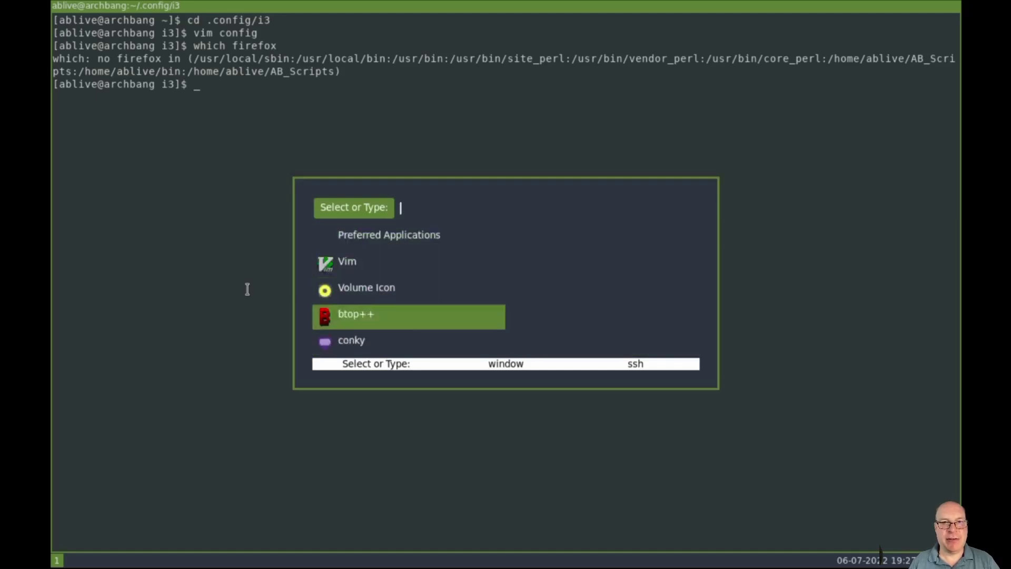
key("Down")
key("Up")
key("Up")
key("Up")
key("Up")
key("Up")
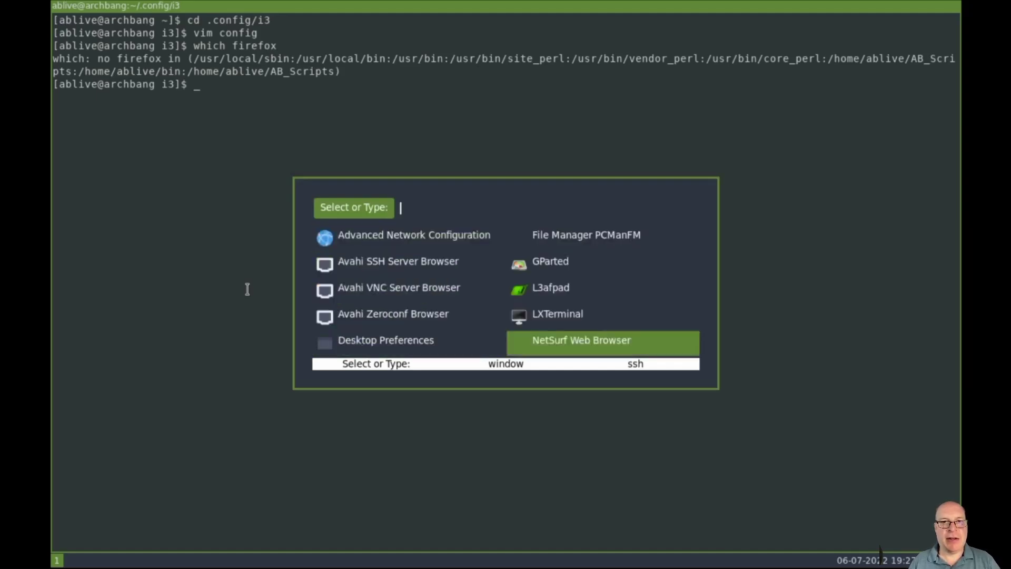
key("Return")
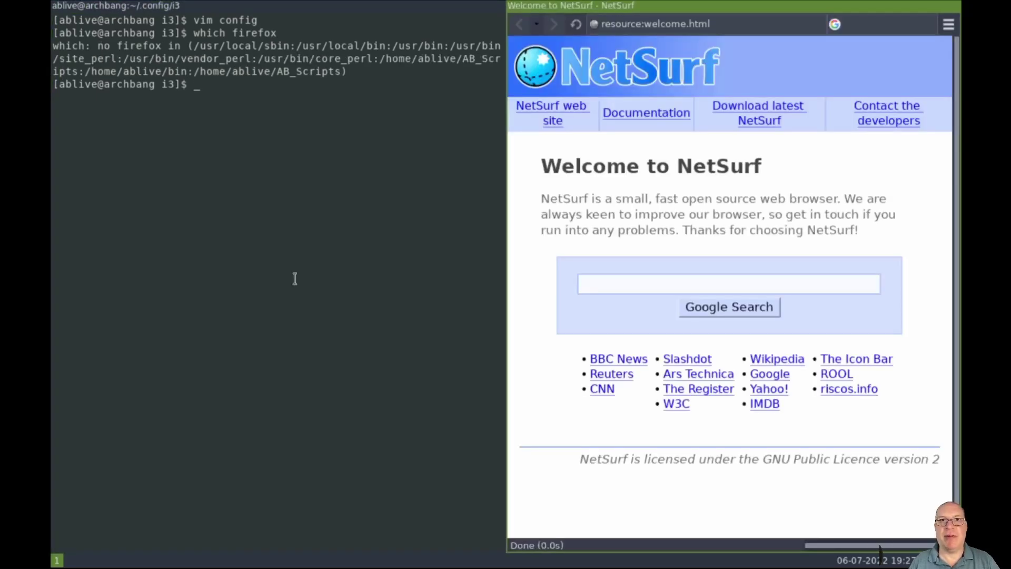
In NetSurf, load archlinux.org and open the wiki's Installation guide page
triple_click(659, 24)
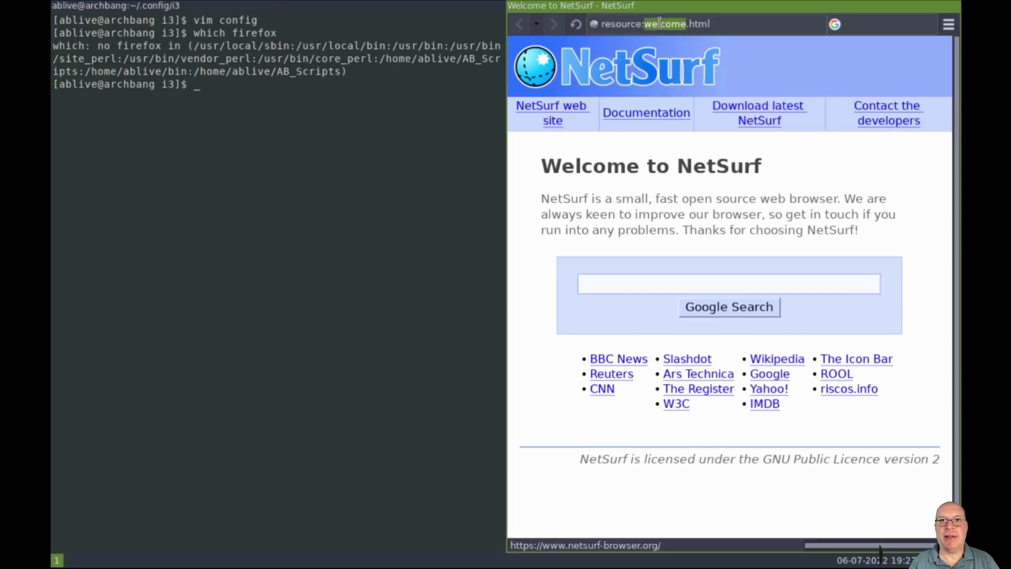
type("arc")
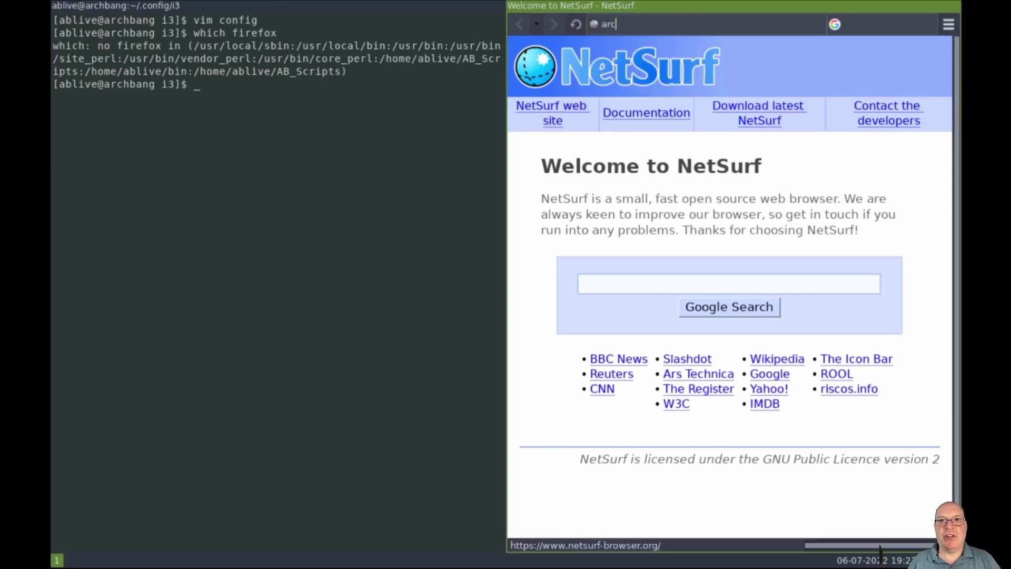
type("hlinux.org")
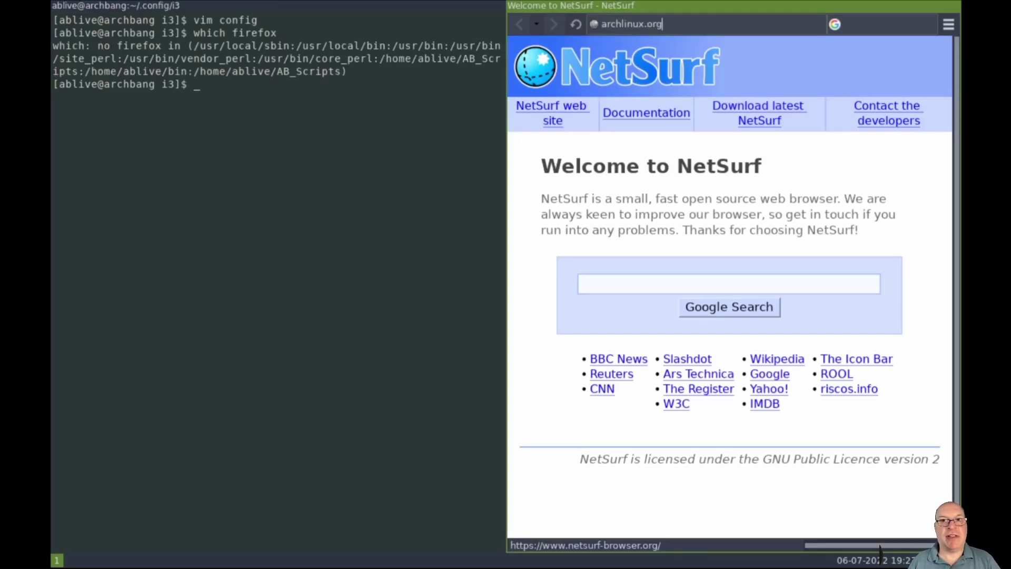
key("Return")
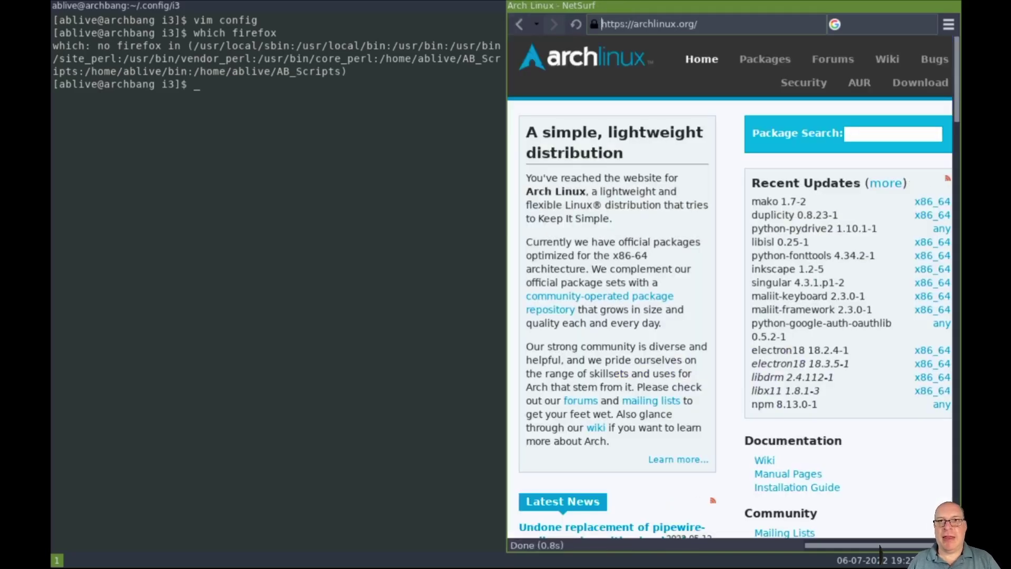
left_click(887, 61)
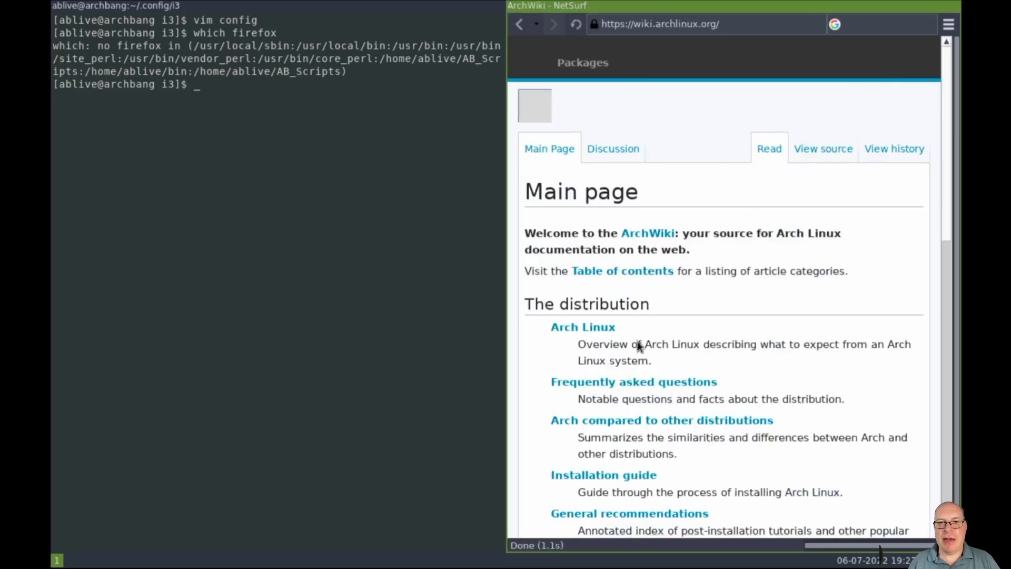
left_click(607, 476)
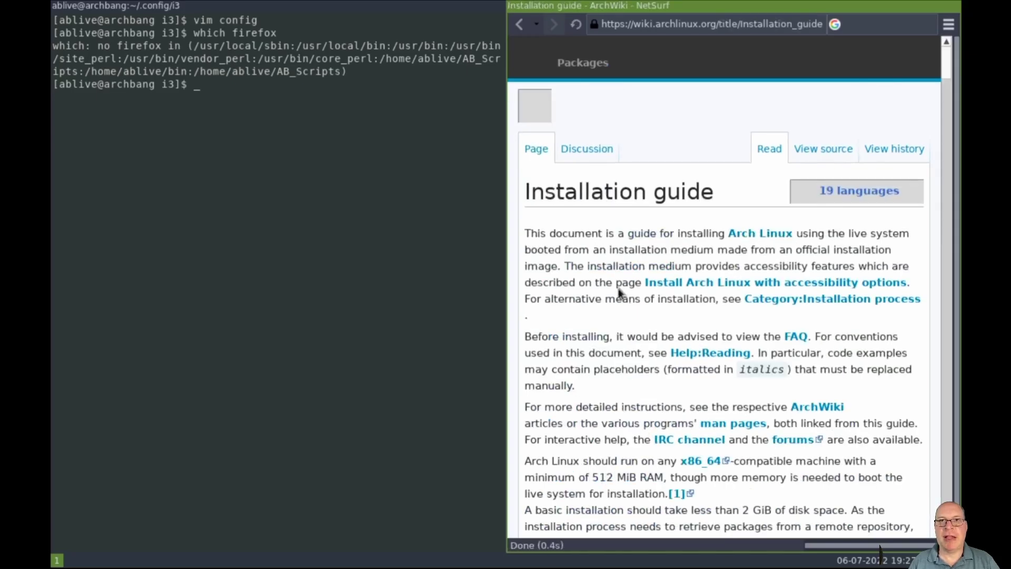
Scroll the guide, select the pacman-key verification command, then close the NetSurf window
scroll(650, 239, "down", 6)
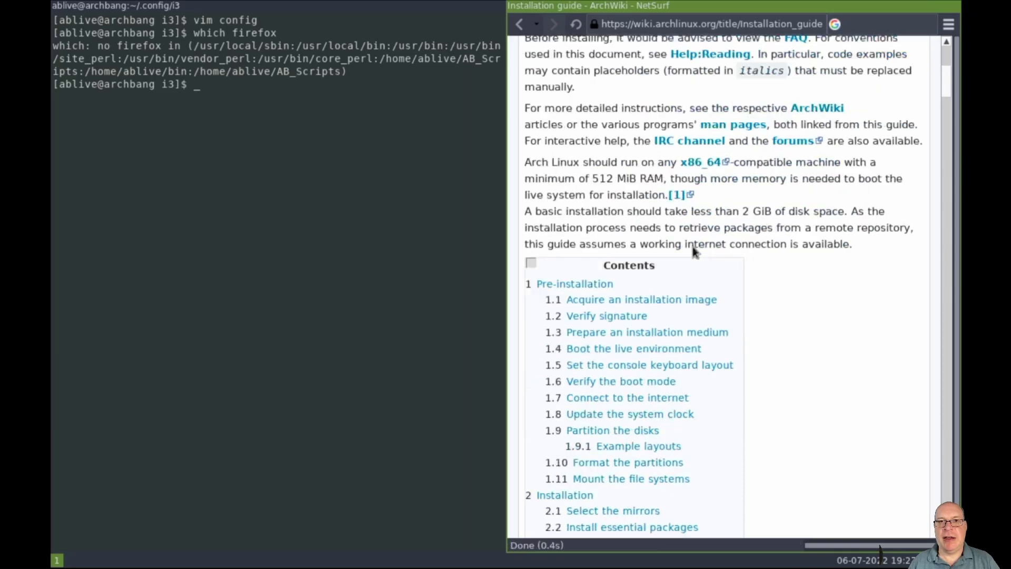
scroll(693, 246, "down", 14)
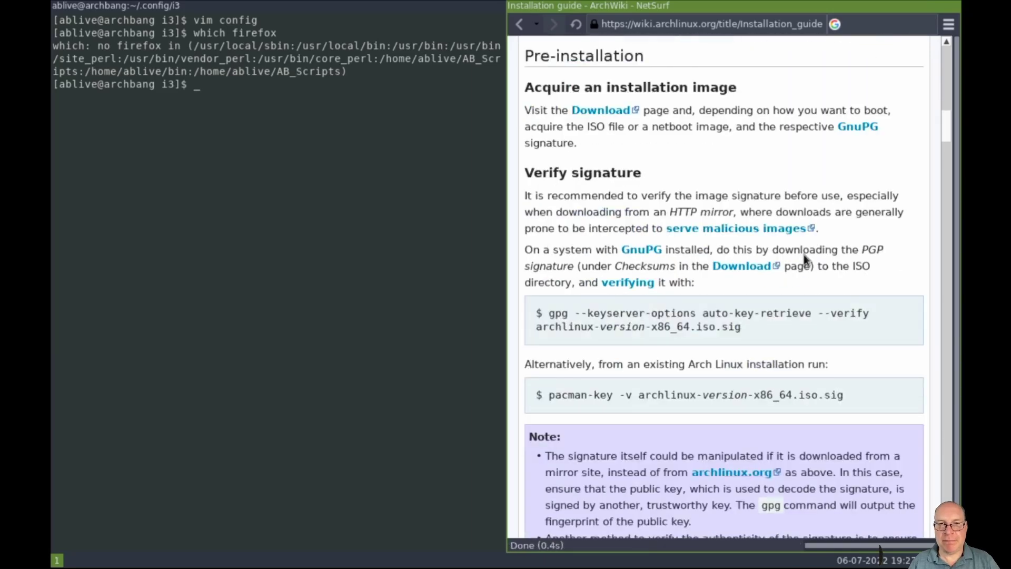
scroll(803, 255, "down", 4)
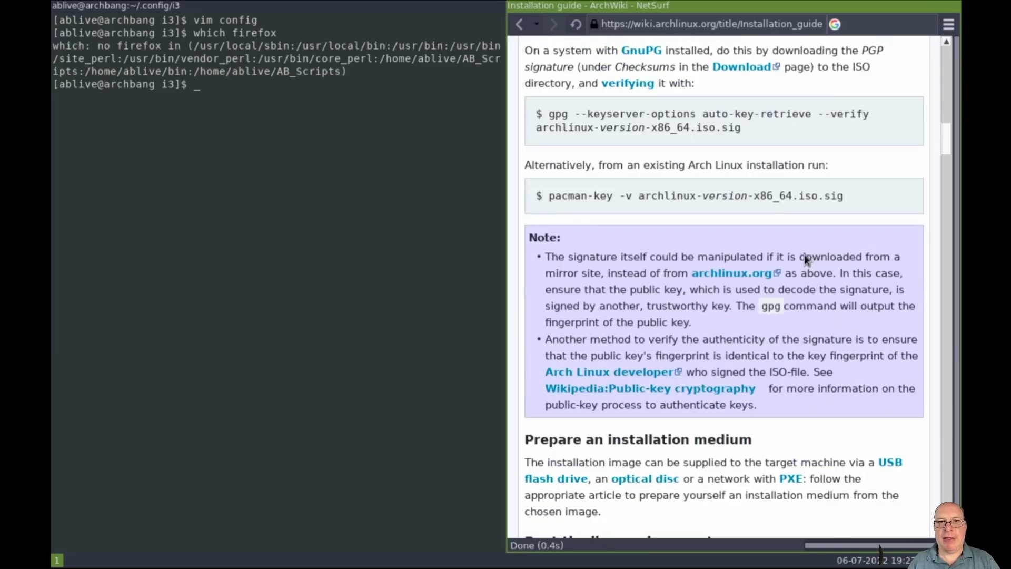
scroll(804, 258, "down", 1)
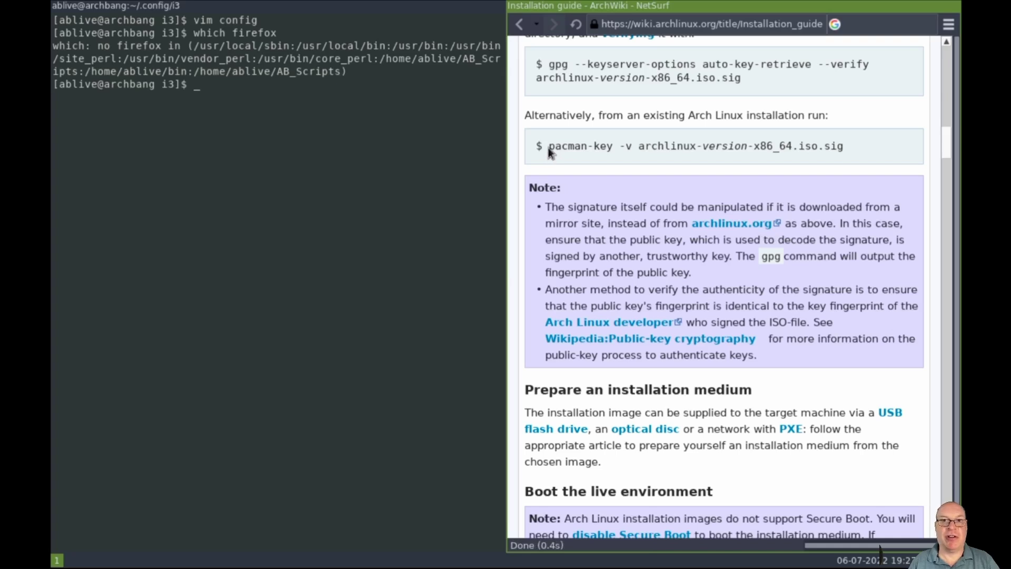
left_click_drag(548, 149, 845, 149)
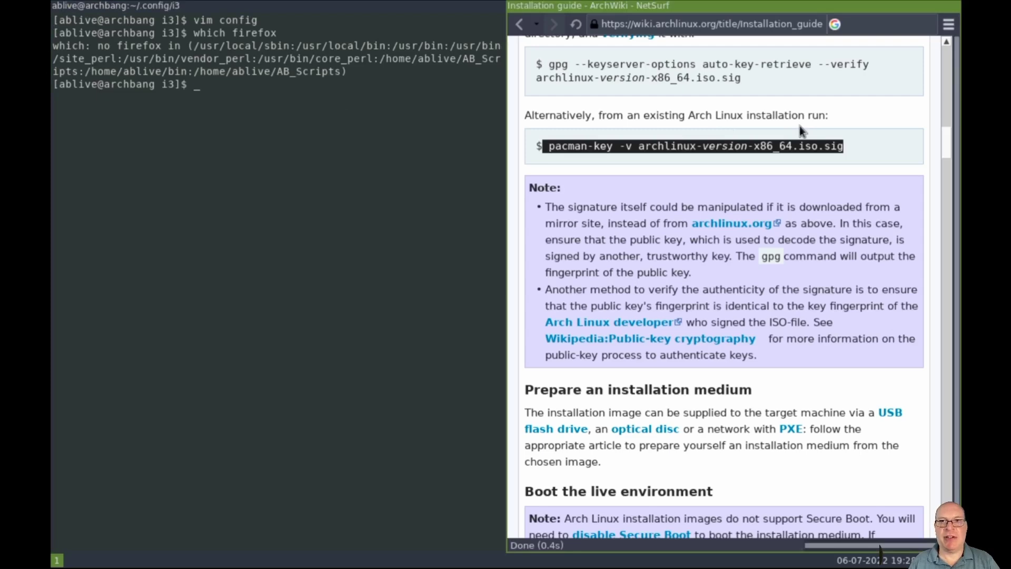
scroll(799, 126, "up", 12)
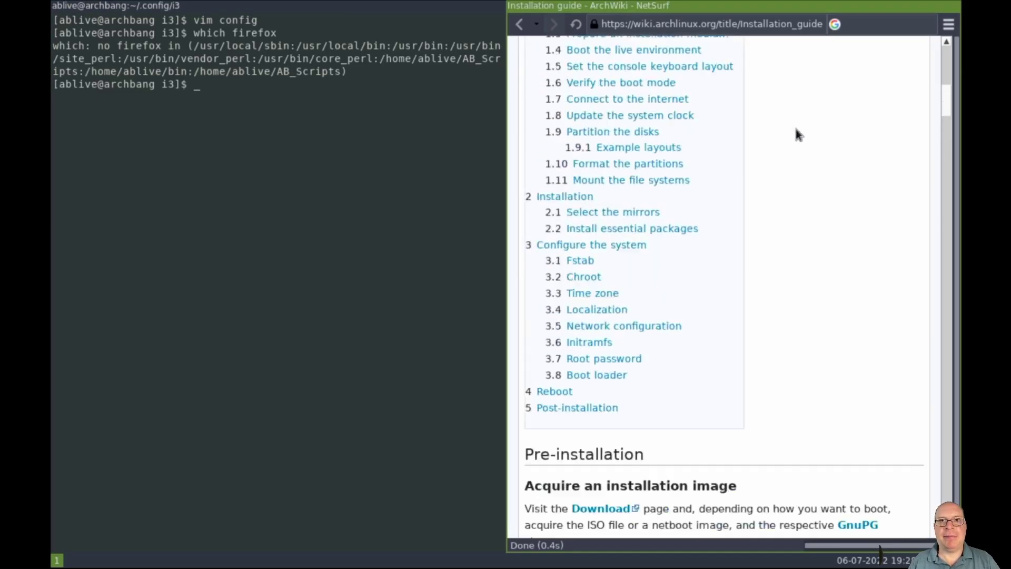
scroll(796, 134, "up", 4)
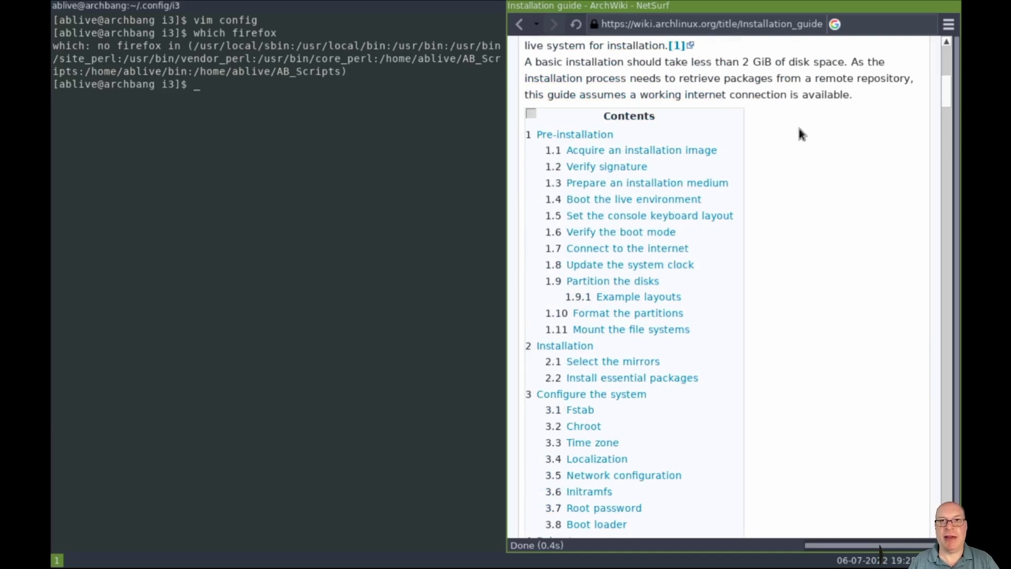
key("super+shift+q")
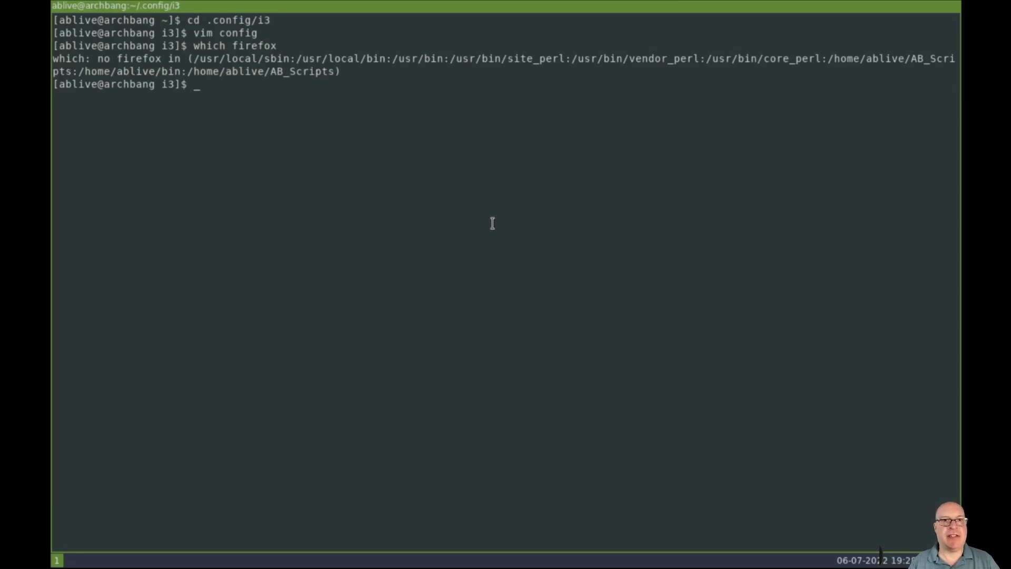
Check memory usage with free -h
key("Return")
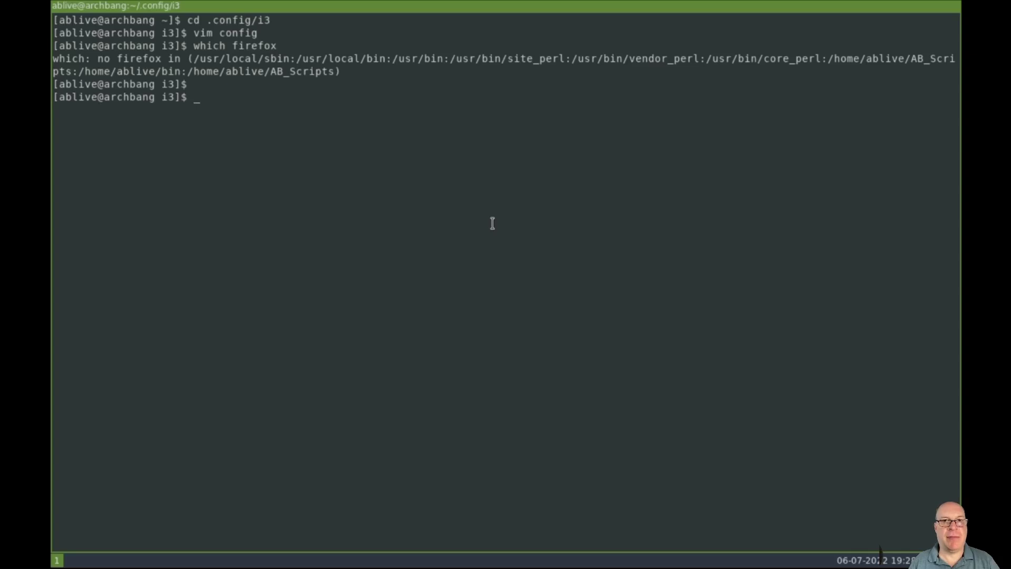
type("free -h")
key("Return")
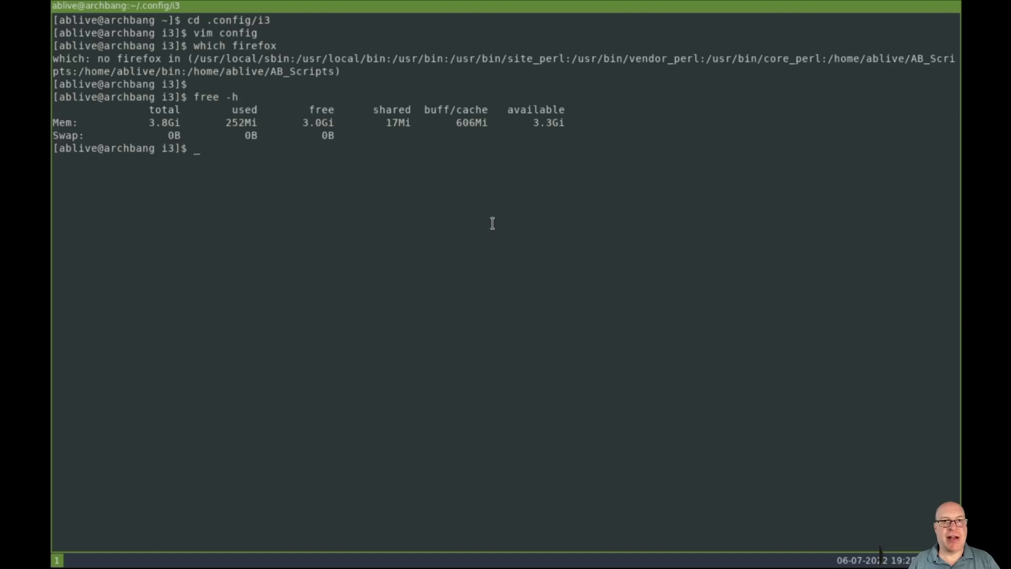
Uncomment the three Worldwide Server lines in /etc/pacman.d/mirrorlist with sudo vim and save with :wq
type("sudo vim ")
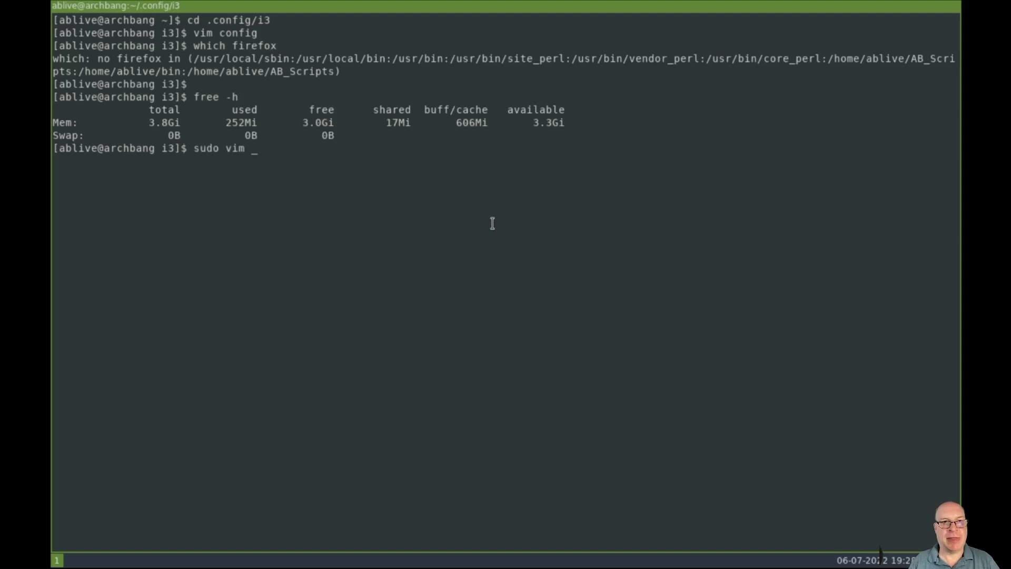
type("/etc/pacman.d/mi")
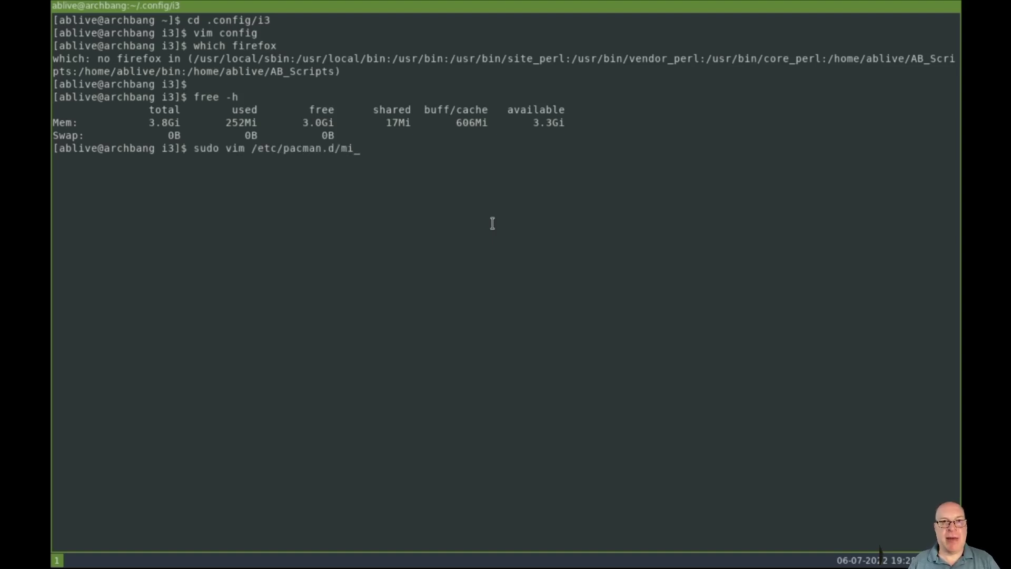
type("rr")
key("Tab")
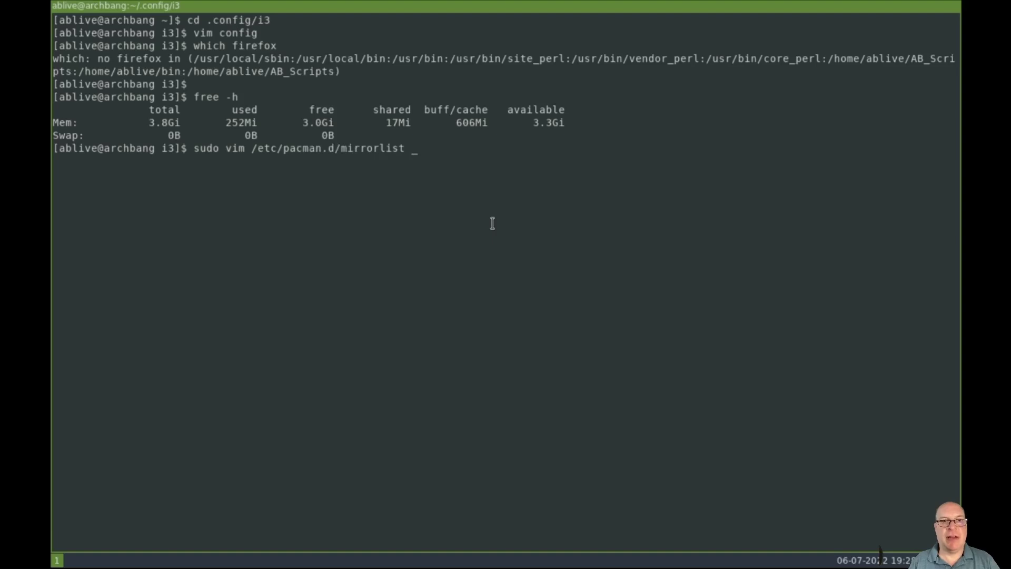
key("Return")
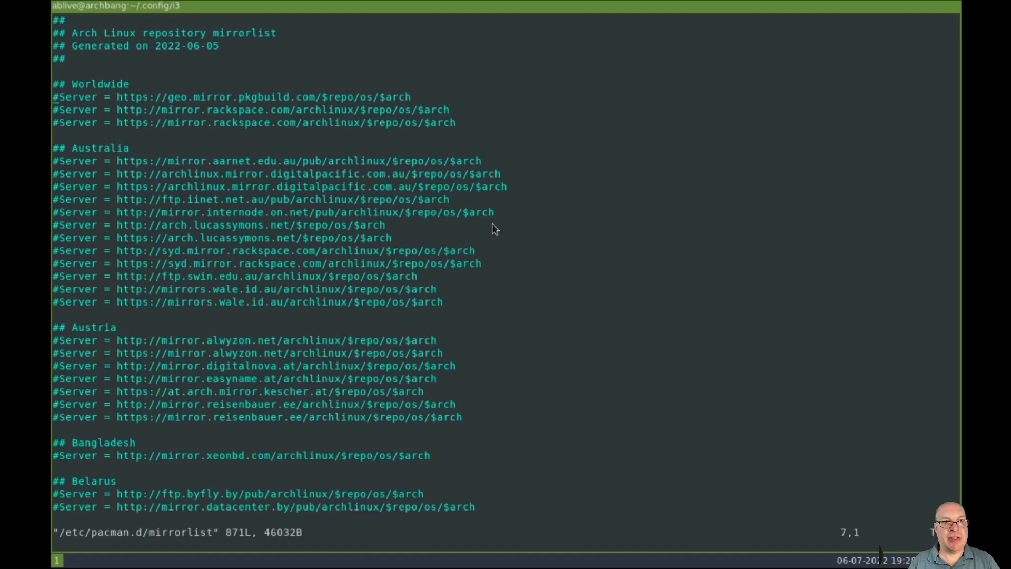
key("x")
key("x")
key("j")
key("x")
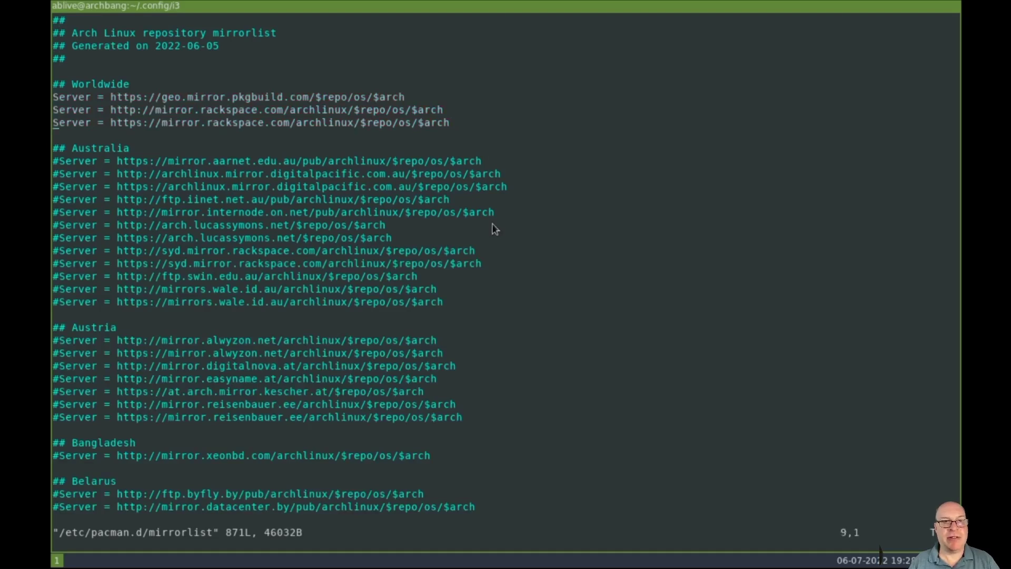
type(":wq")
key("Return")
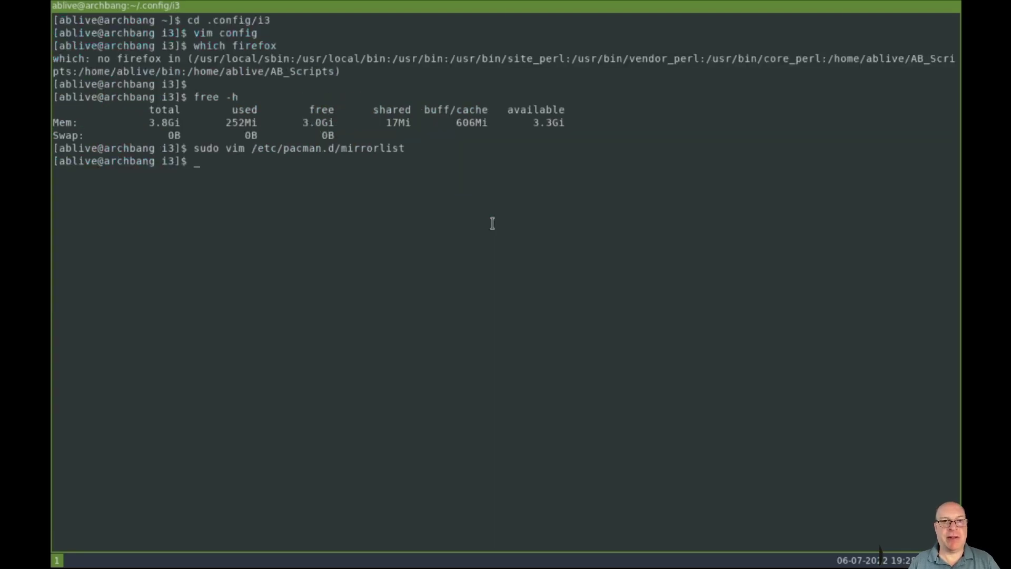
Install neofetch and firefox via 'sudo pacman -Sy', accepting jack2 and 38 packages, then clear the screen
key("Return")
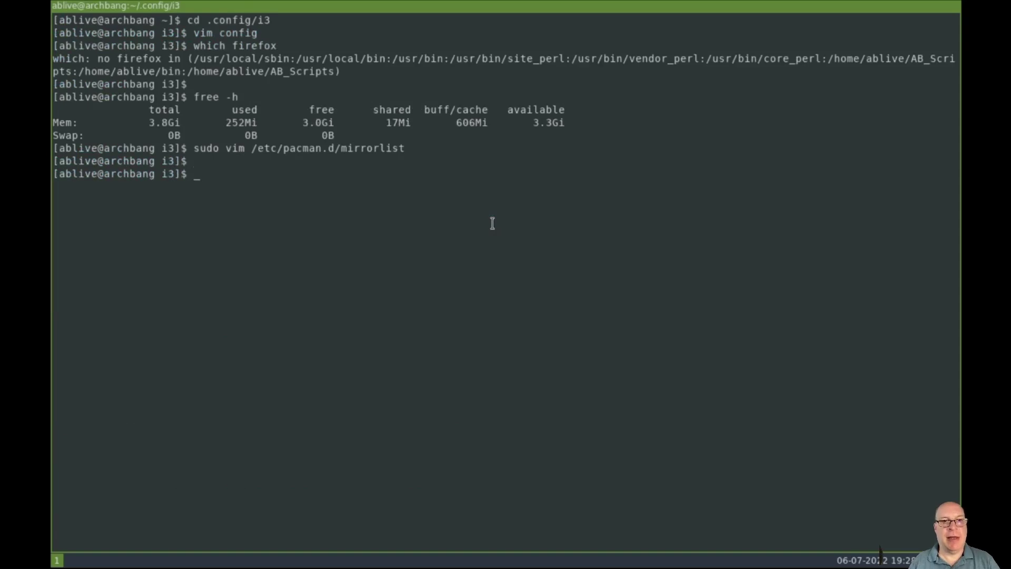
type("sudo pacm")
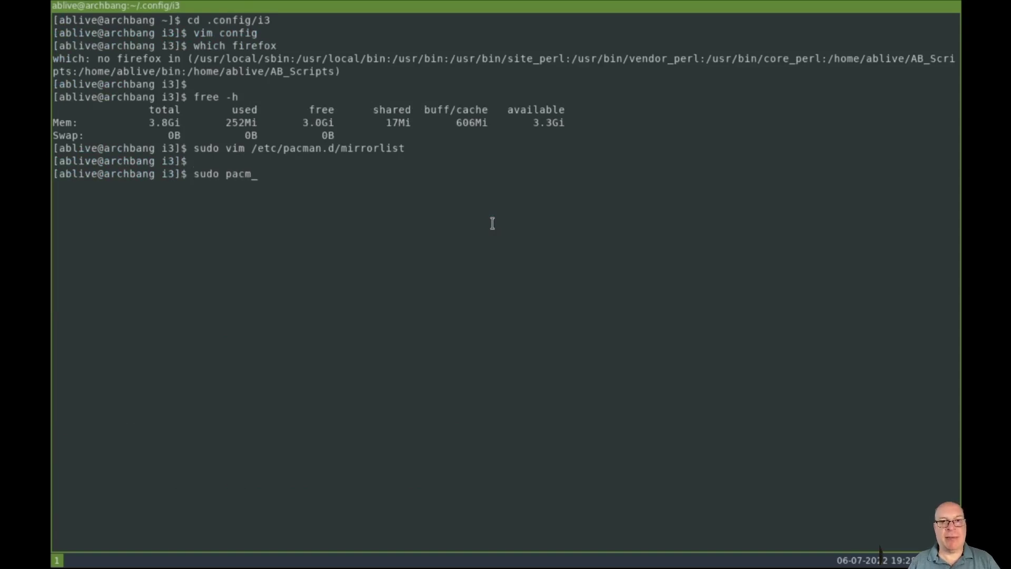
type("an -S")
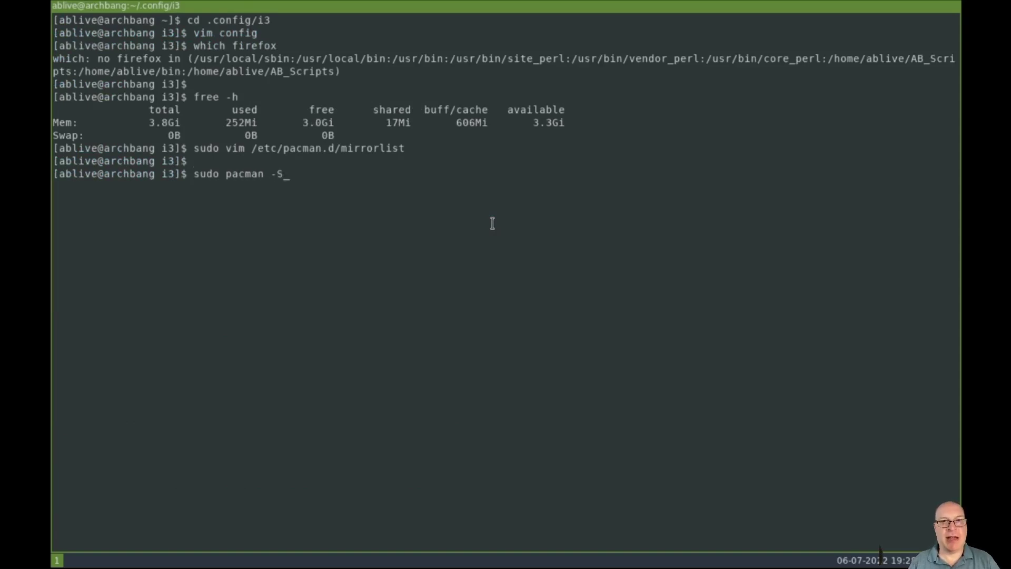
type("y neofet")
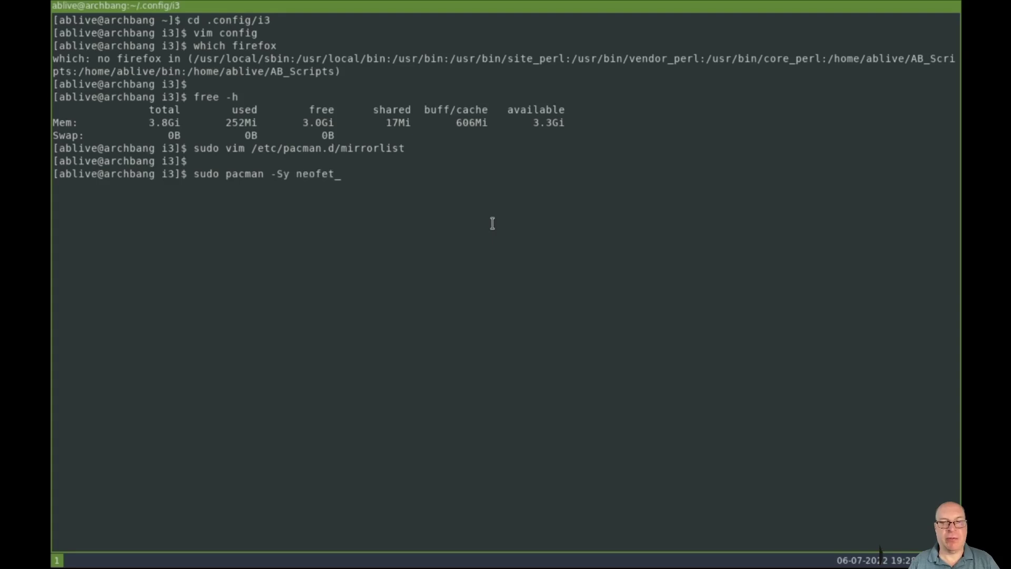
type("ch firefox")
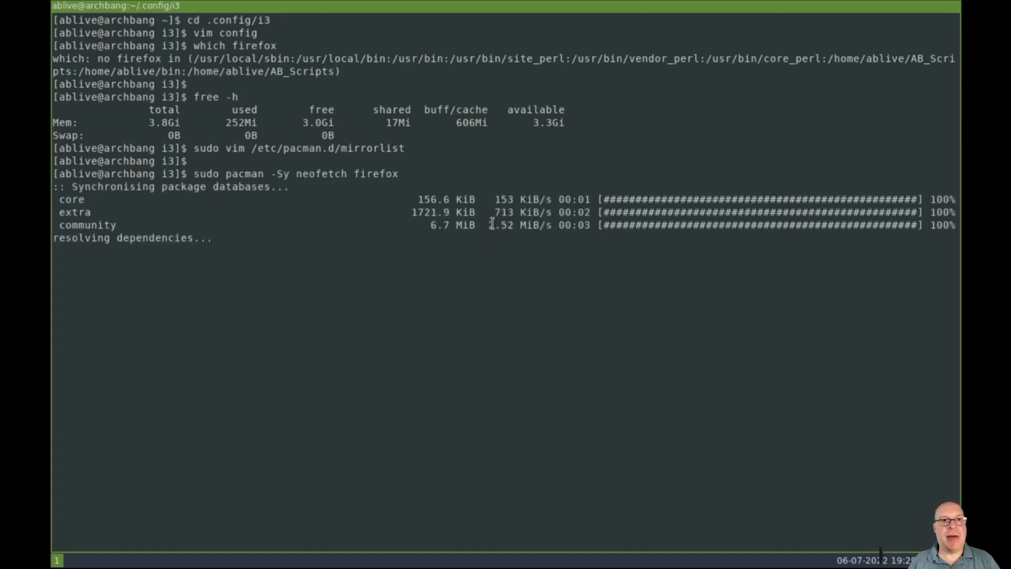
key("Return")
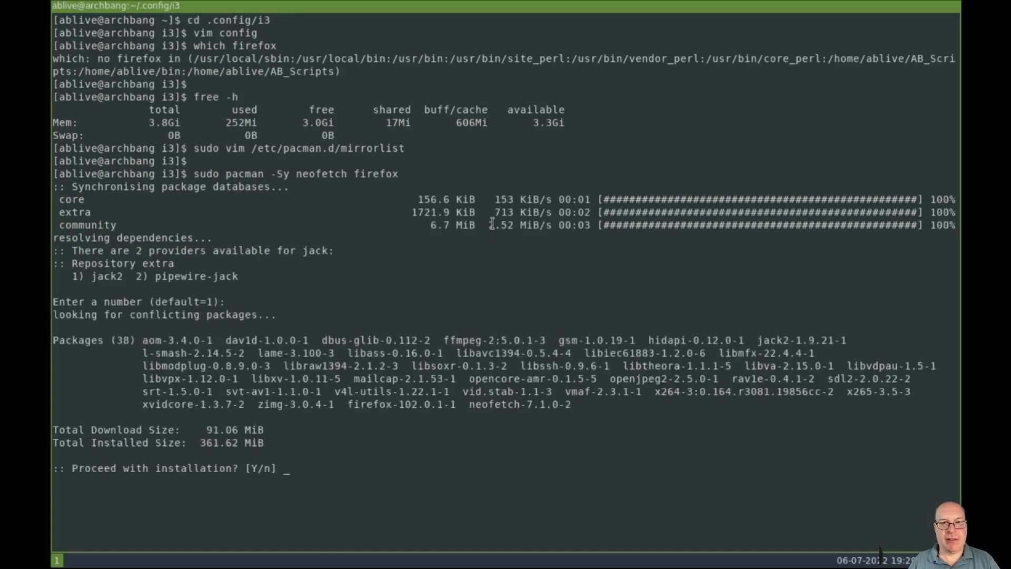
key("Return")
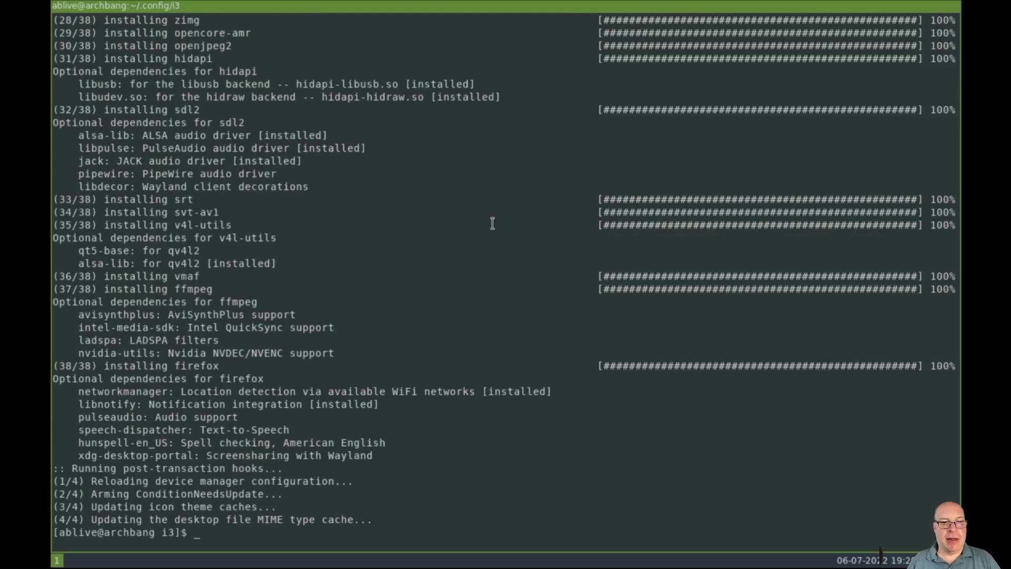
key("ctrl+l")
Run neofetch, highlight Arch Linux, kernel 5.18.8-arch1-1, AB-summer-i3 and lxterminal, then close the terminal
type("ne")
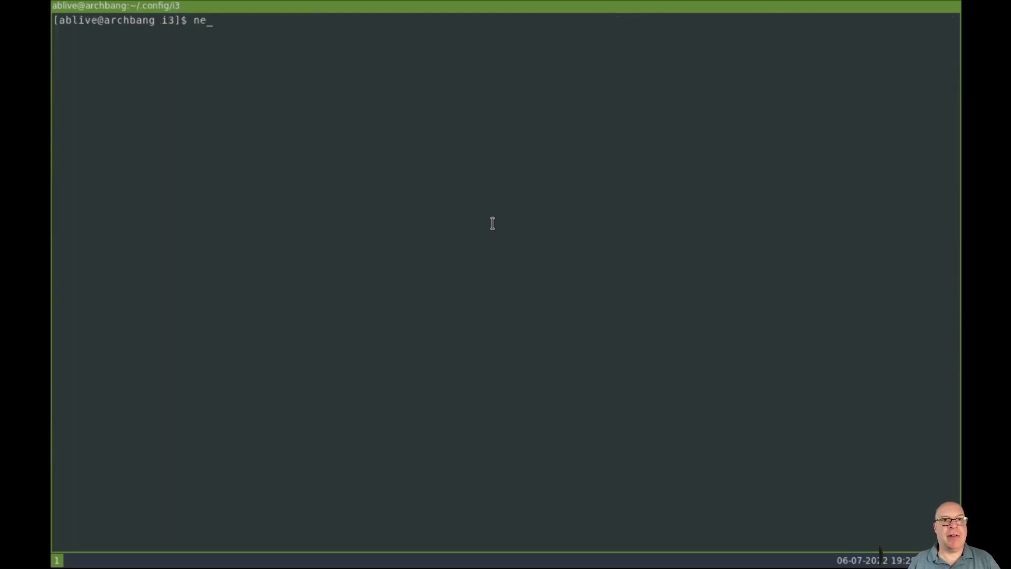
type("ofetch")
key("Return")
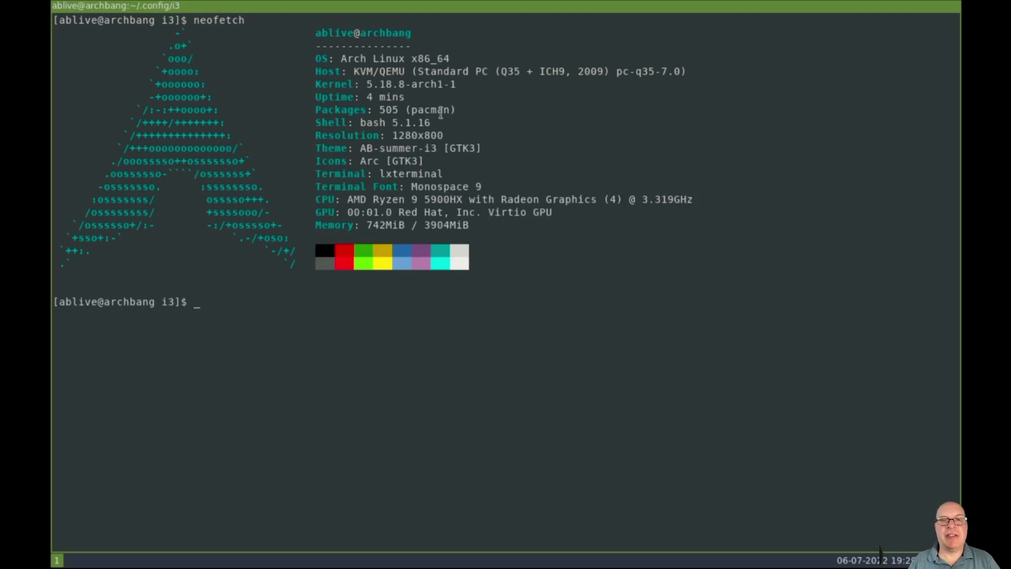
left_click_drag(342, 59, 406, 59)
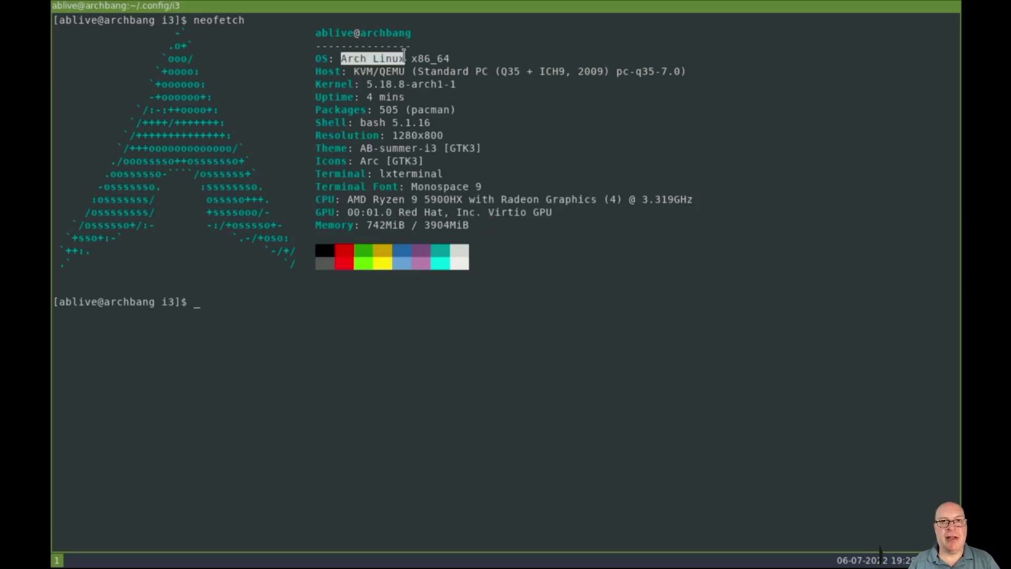
double_click(390, 84)
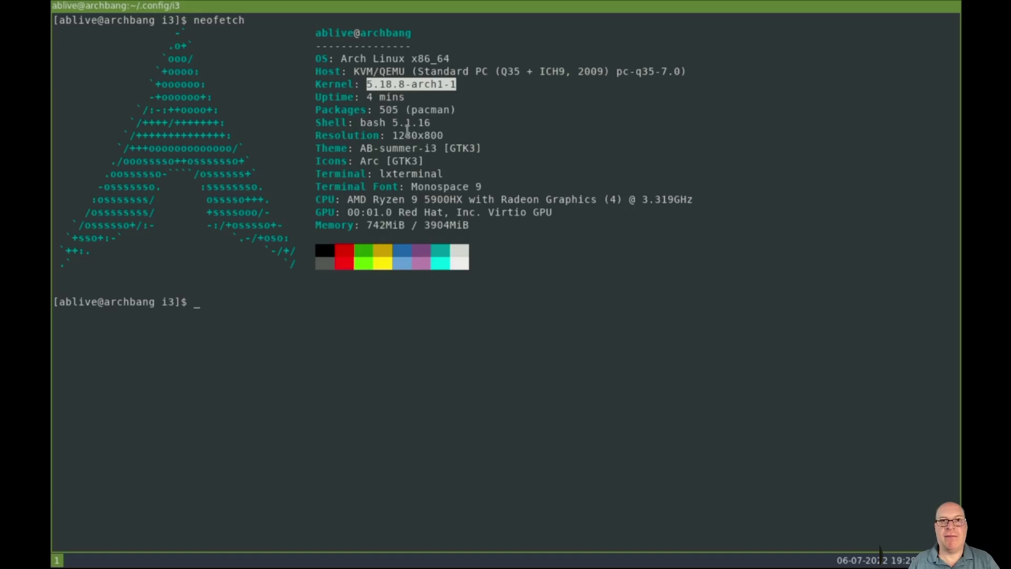
double_click(402, 148)
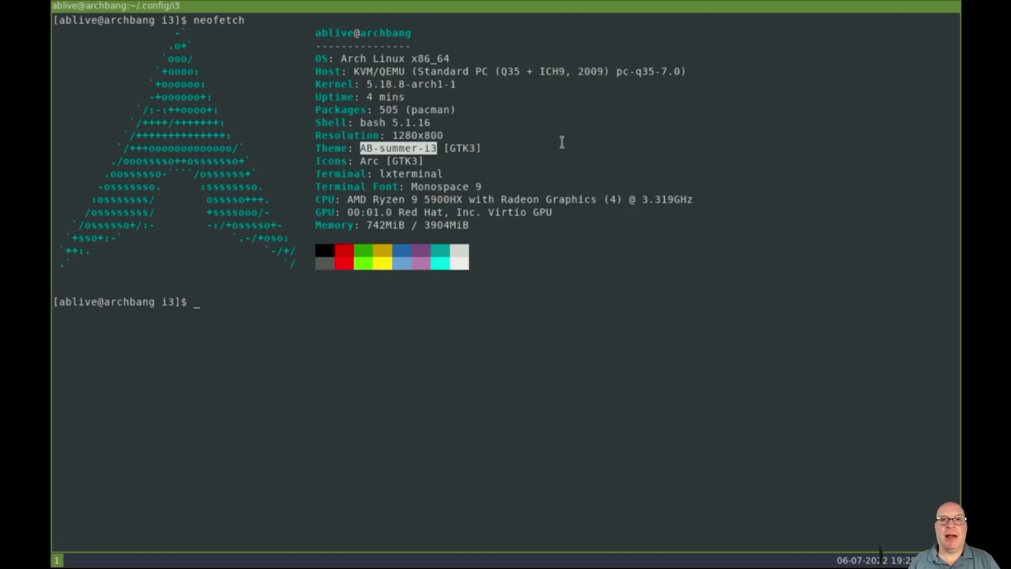
left_click_drag(379, 174, 546, 174)
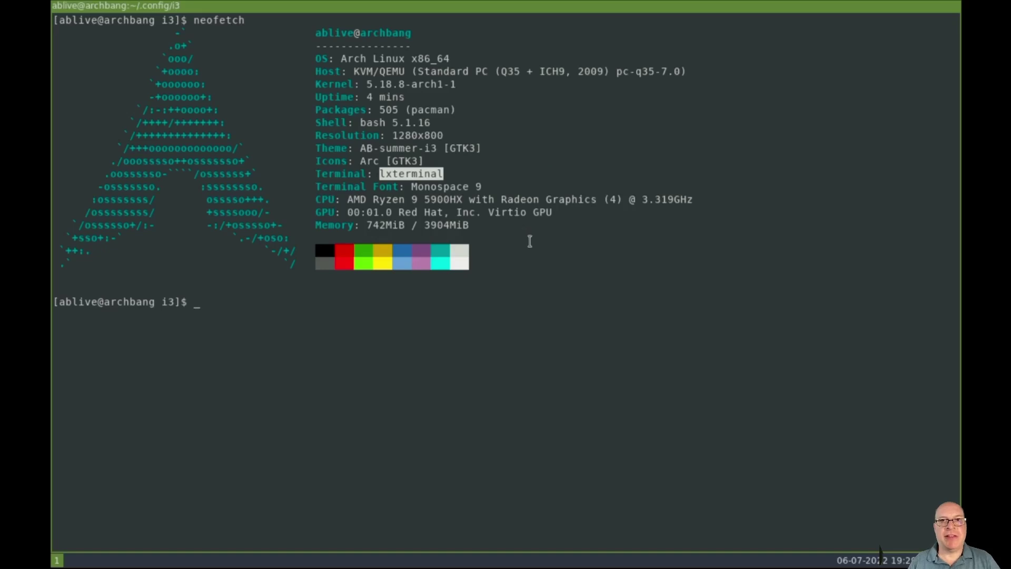
left_click(702, 359)
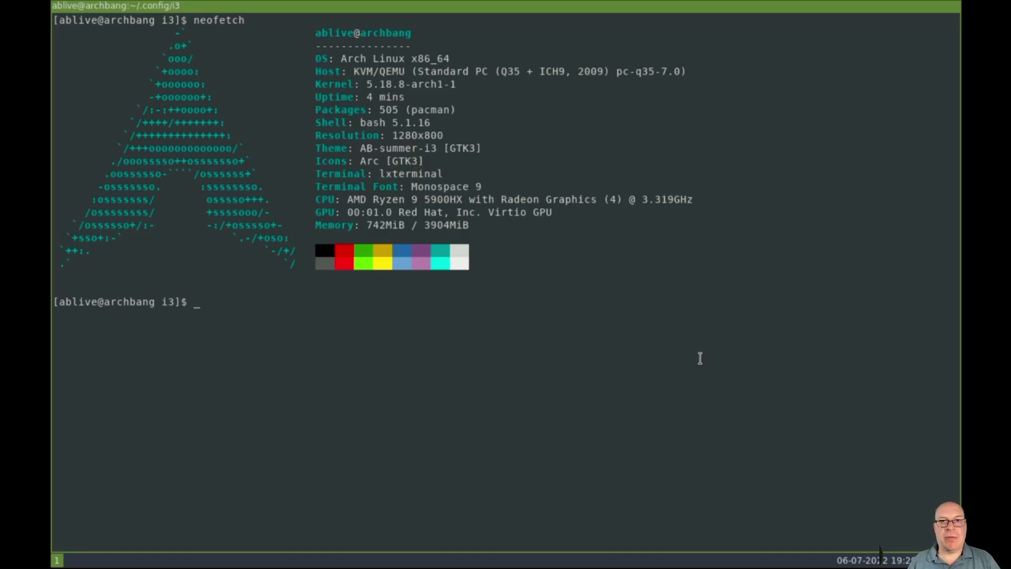
key("super+shift+q")
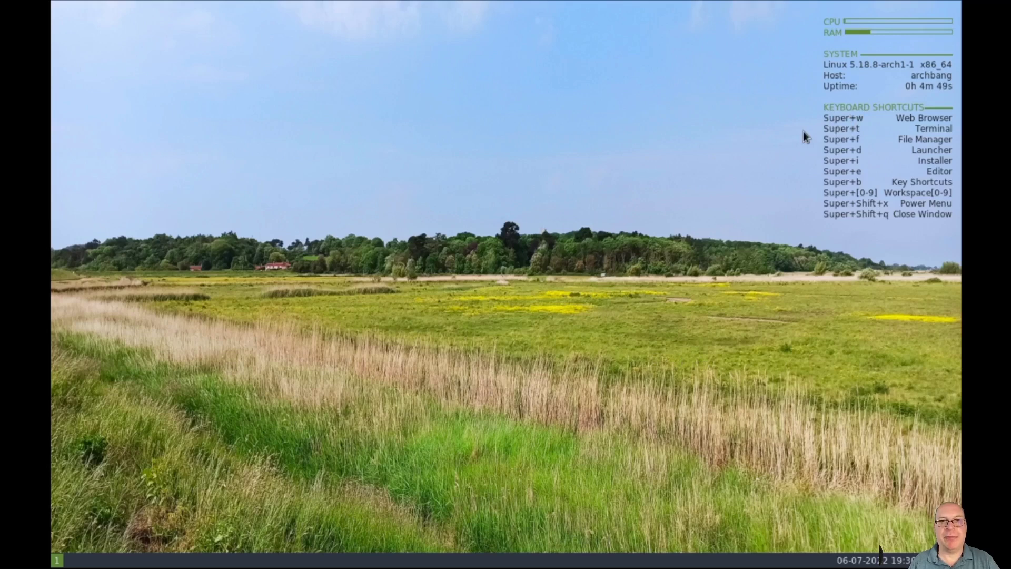
On workspace 3, start Firefox, close the privacy notice, and load archlinux.org
key("super+3")
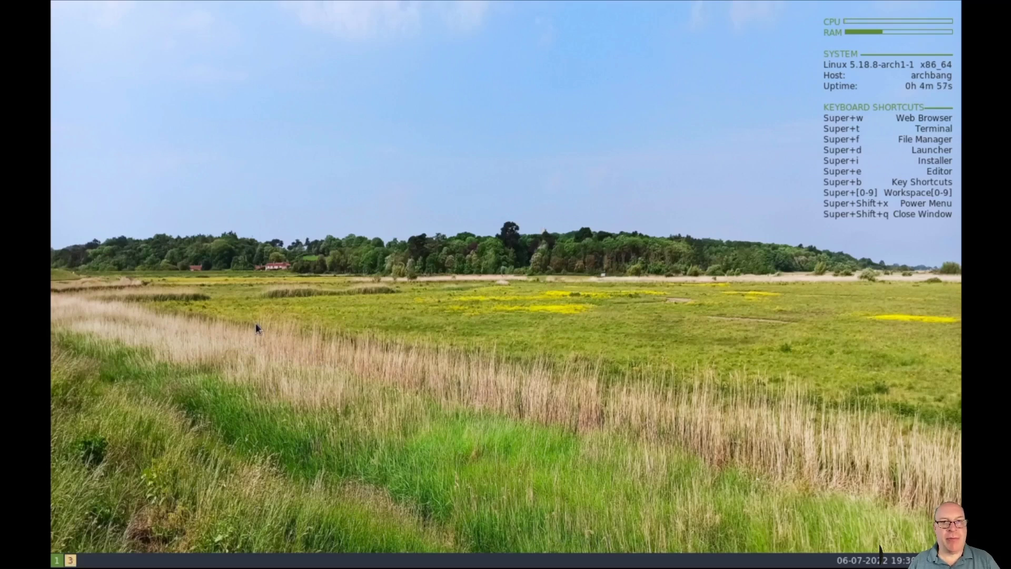
key("super+w")
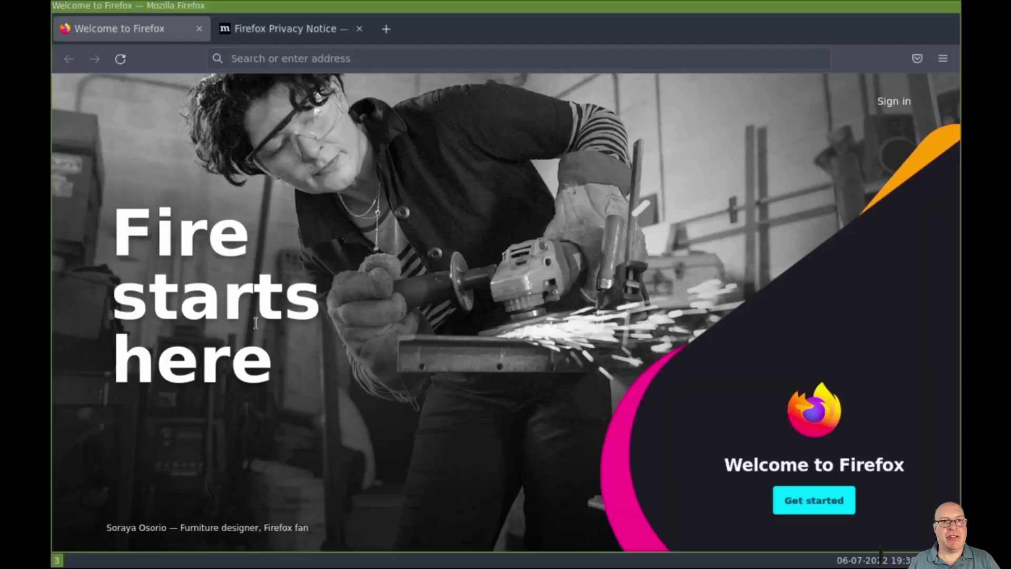
left_click(359, 29)
left_click(354, 57)
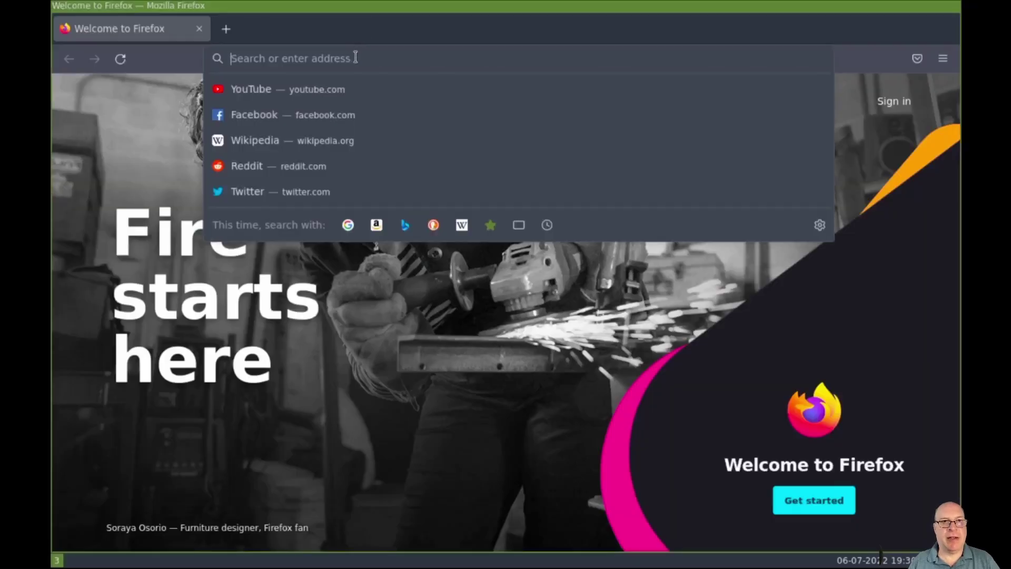
type("archlinux")
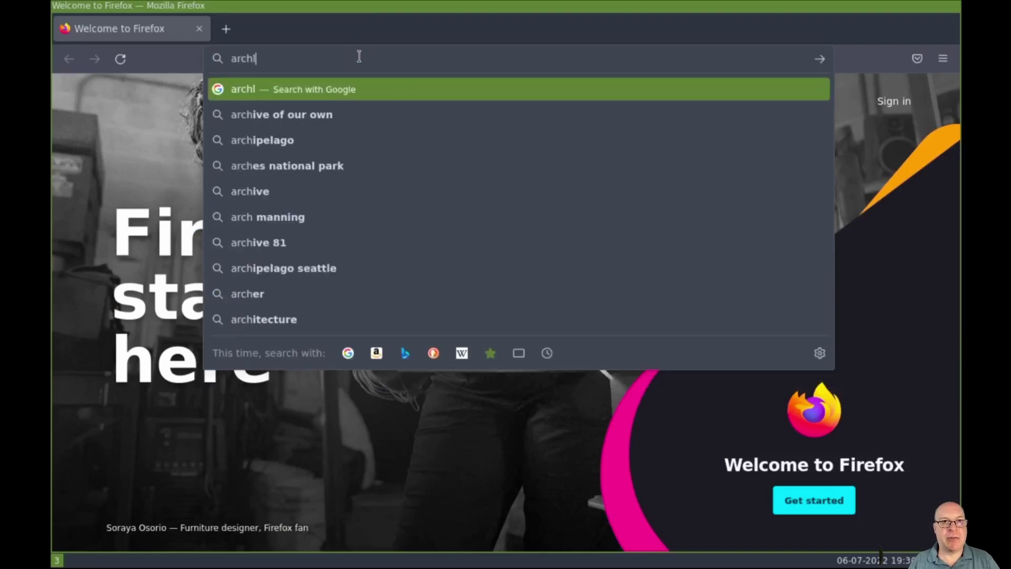
type(".org")
key("Return")
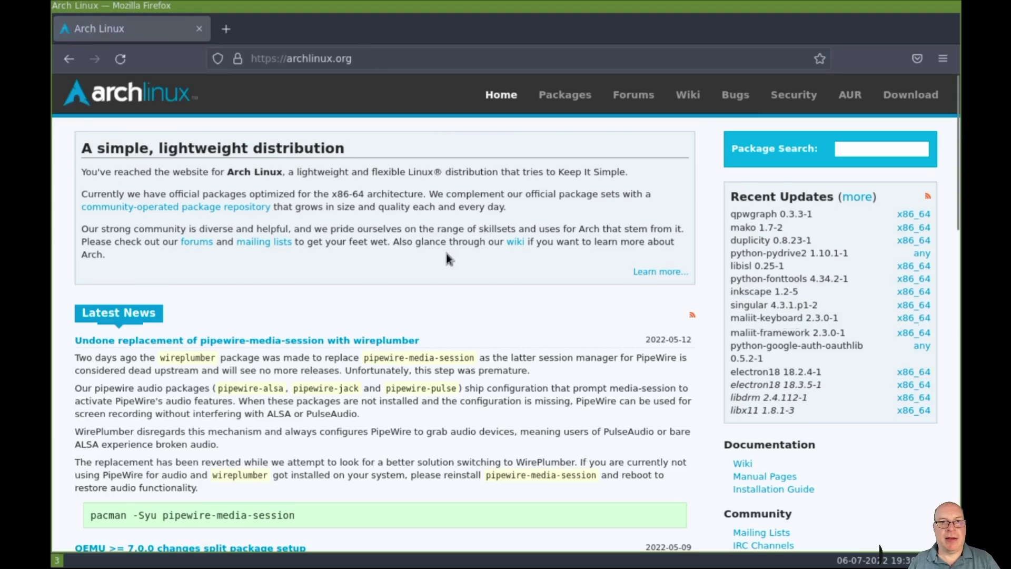
Go to the Arch wiki, view the Installation guide article, then close the browser
scroll(448, 253, "down", 8)
scroll(449, 251, "up", 8)
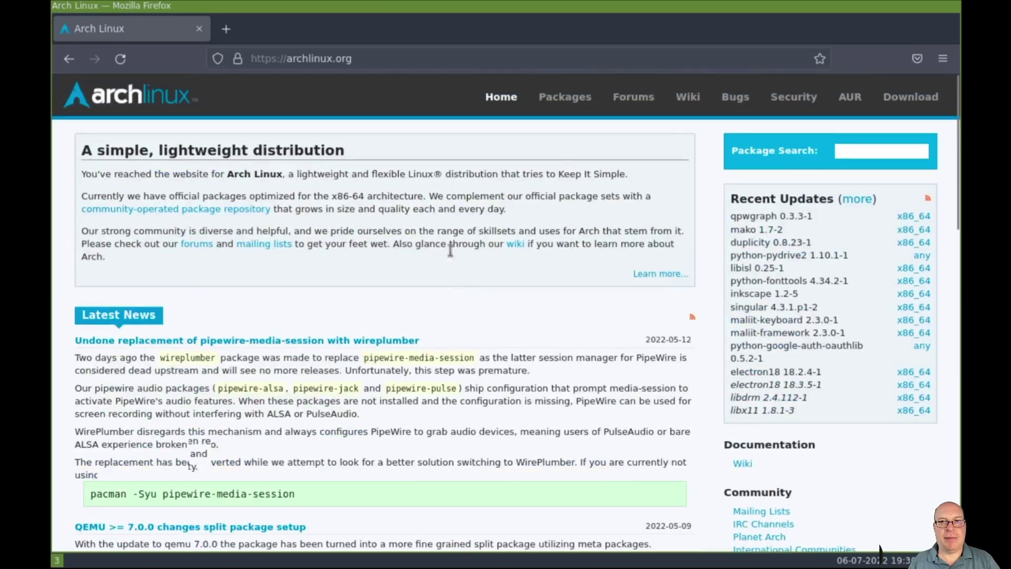
left_click(688, 96)
scroll(567, 323, "down", 3)
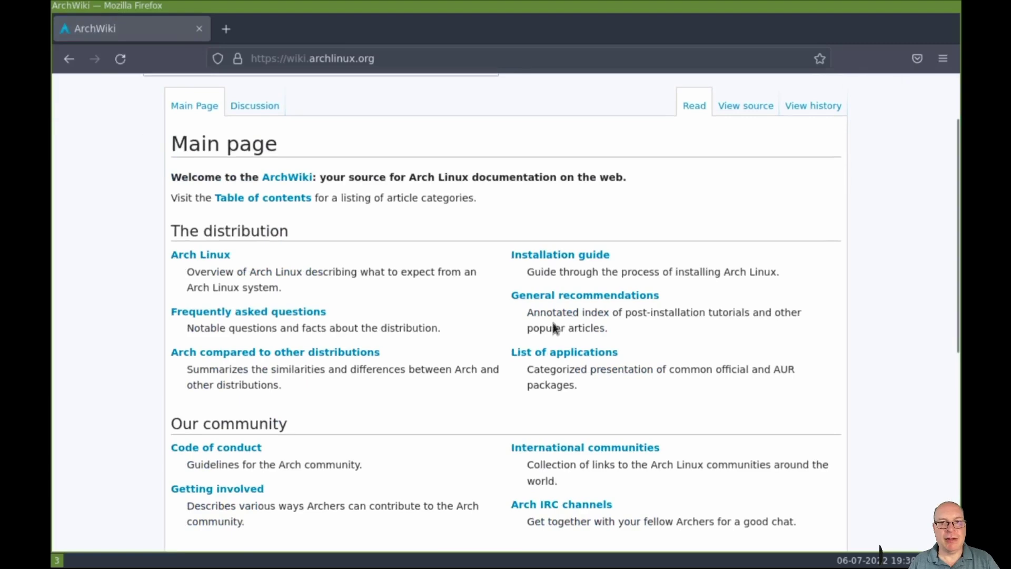
left_click(560, 258)
scroll(623, 374, "down", 15)
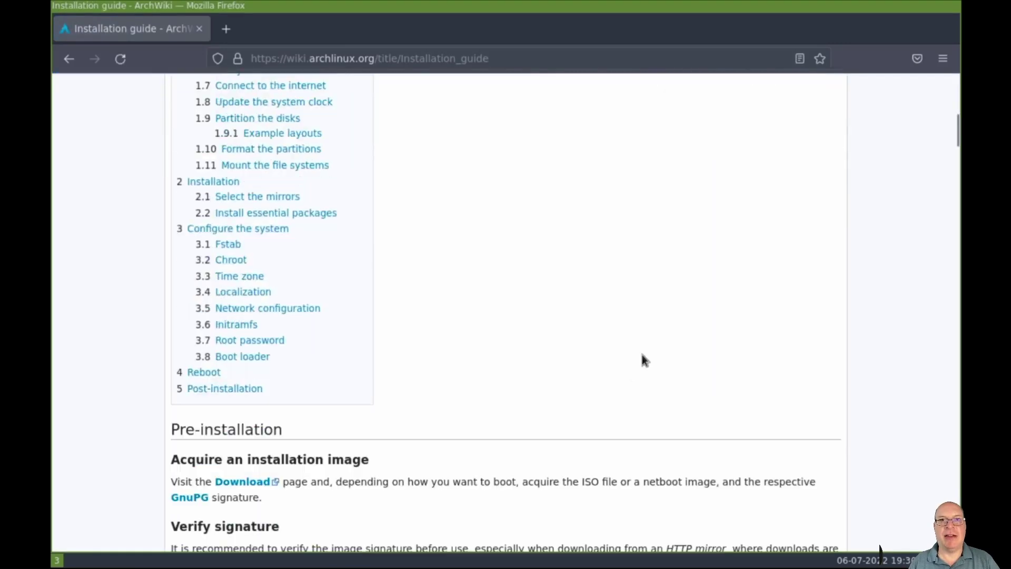
scroll(662, 347, "down", 2)
scroll(665, 341, "up", 10)
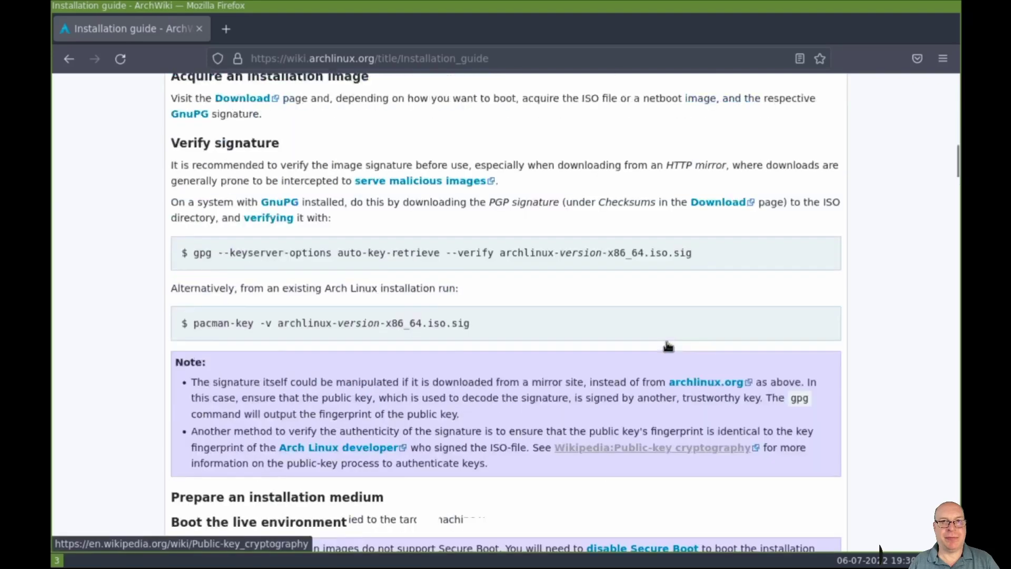
scroll(666, 340, "up", 9)
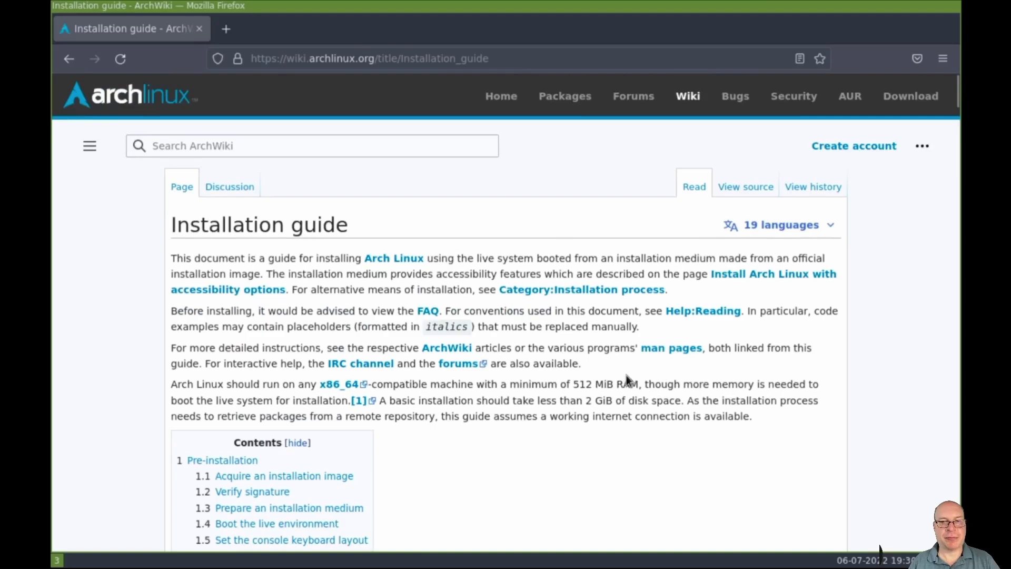
key("super+shift+q")
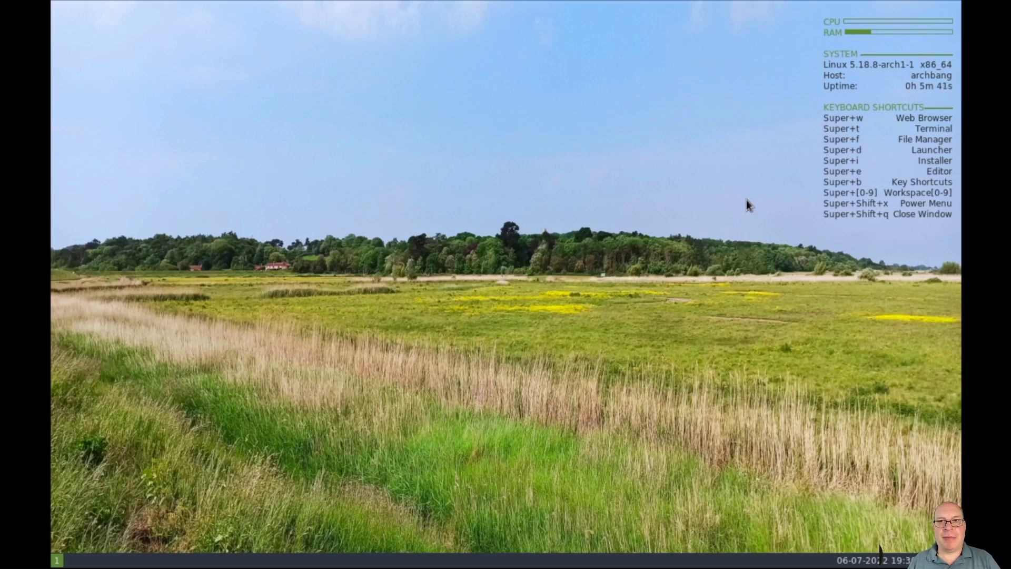
Launch the ArchBang installer with larger text and choose the Default scheme, gdisk and /dev/vda
key("super+i")
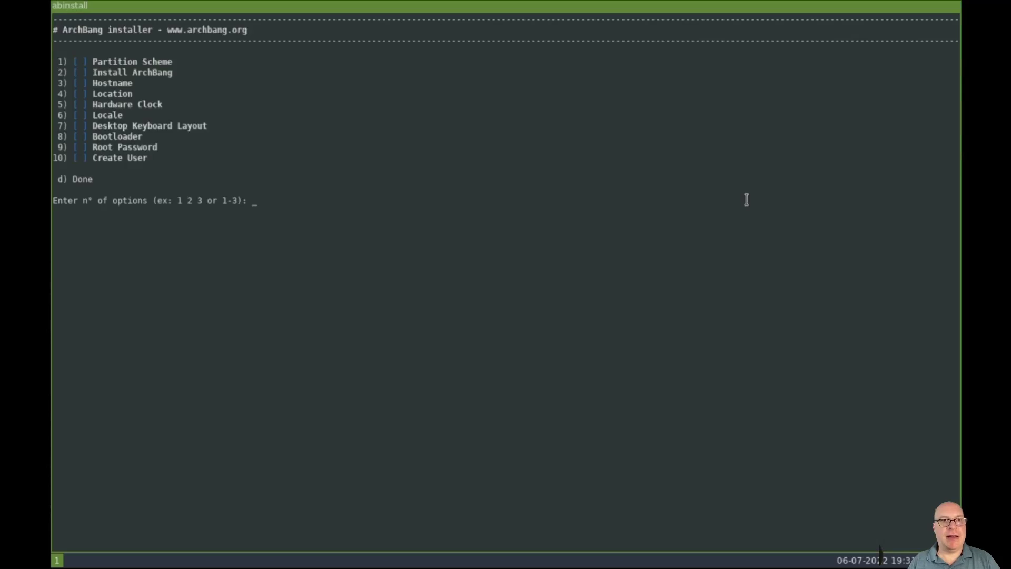
key("ctrl+plus")
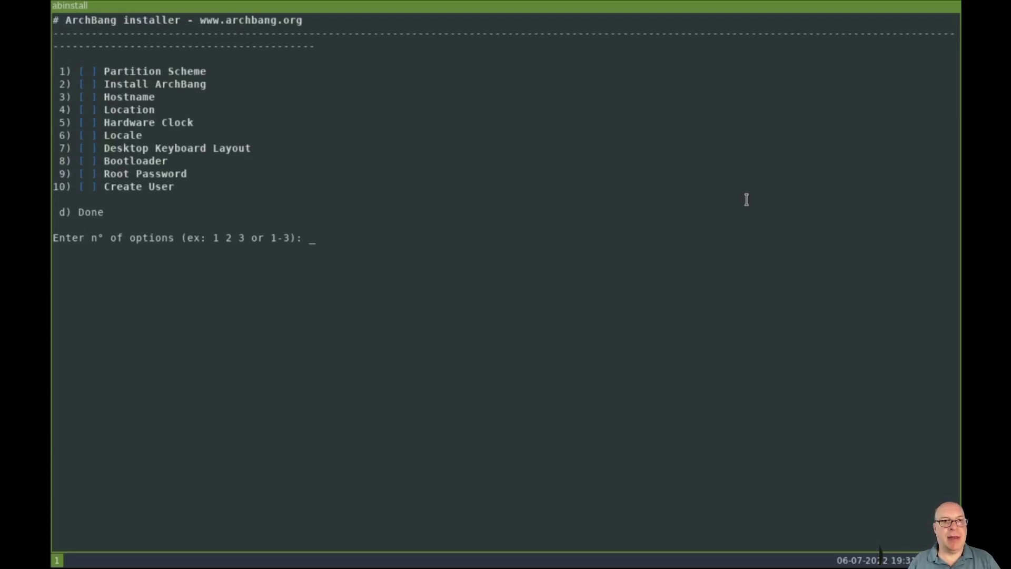
type("1")
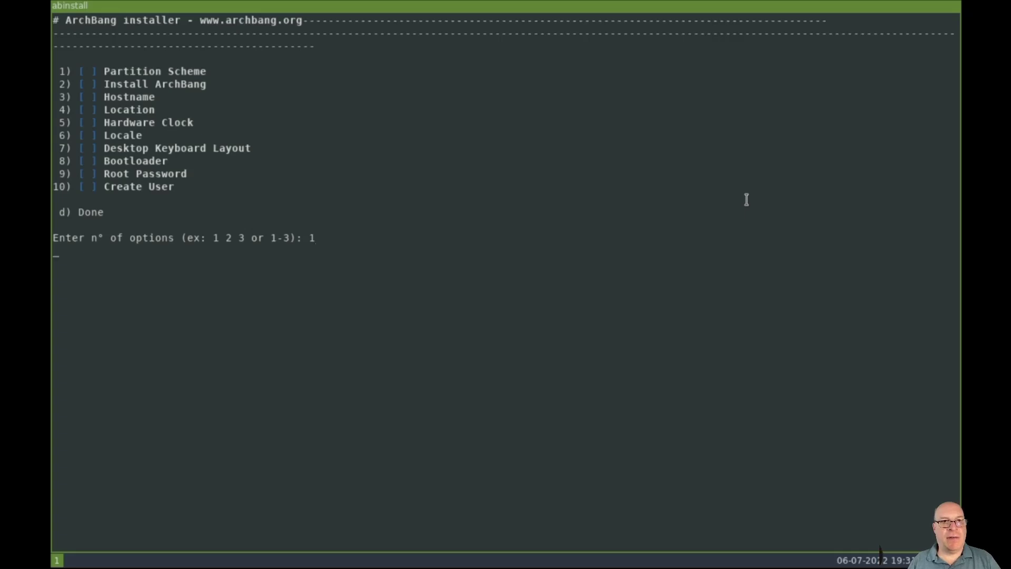
type("1")
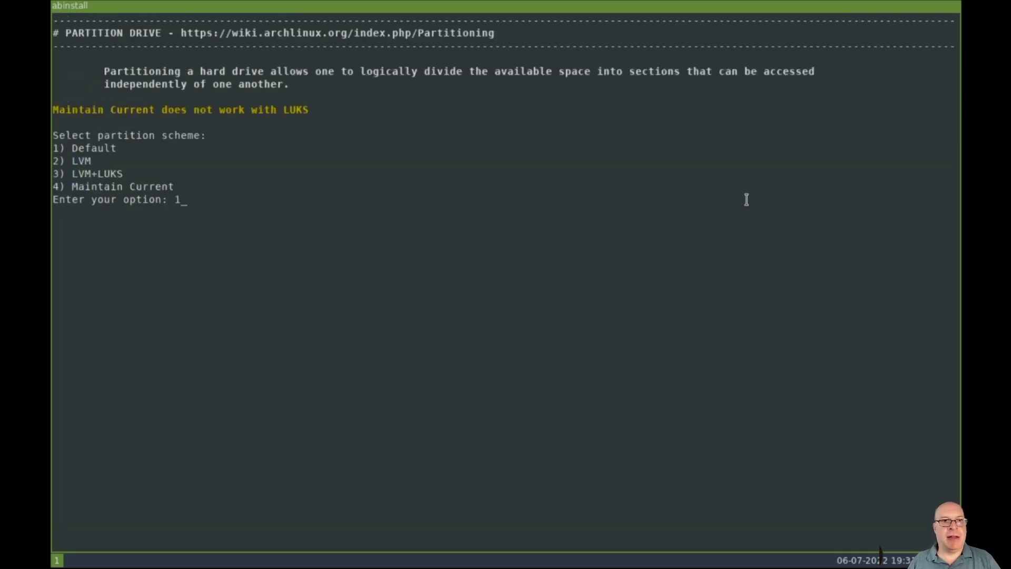
key("Return")
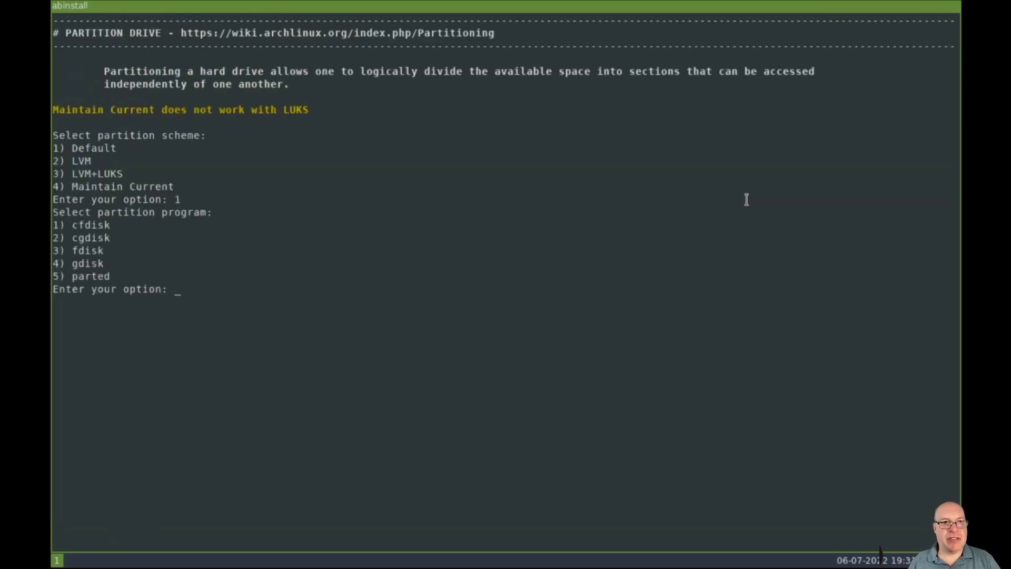
type("4")
key("Return")
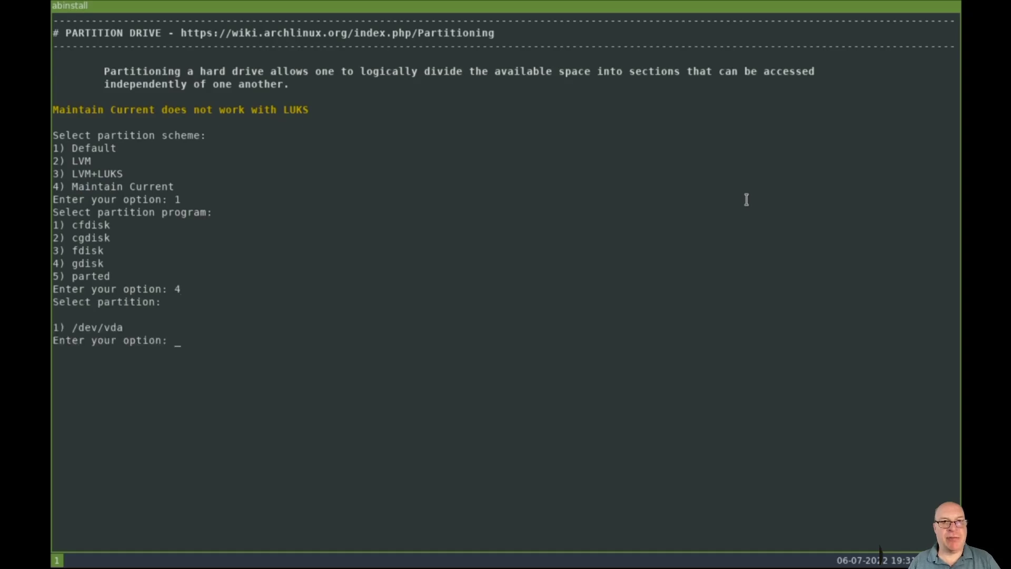
type("1")
key("Return")
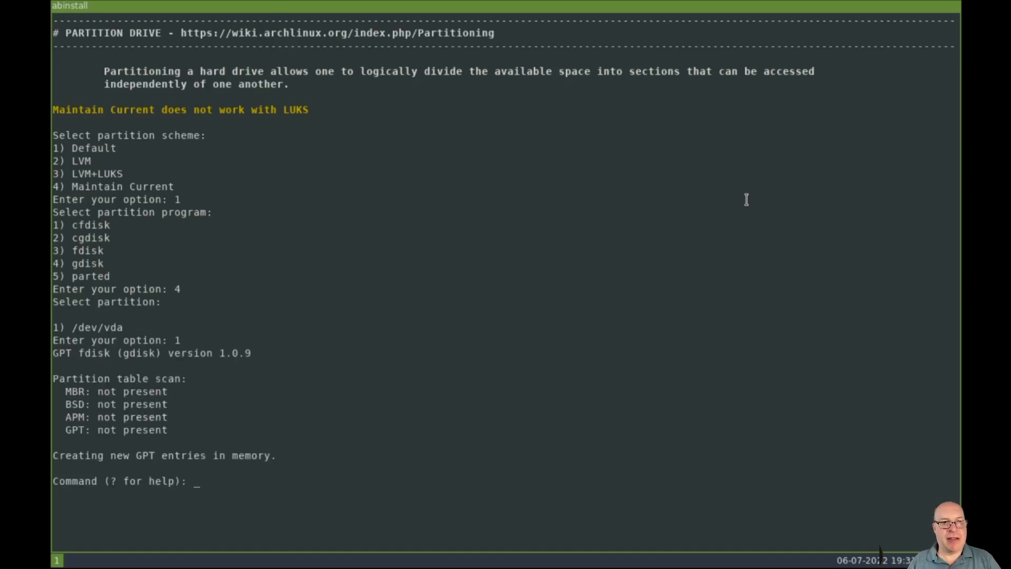
Create partition 1 as a +600M EFI system partition (type ef00)
key("Return")
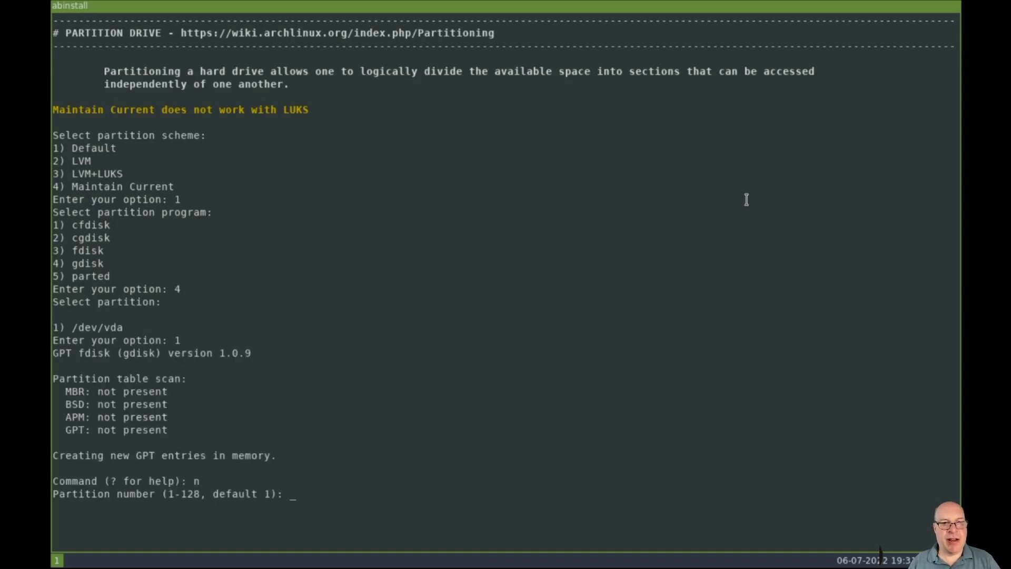
key("Return")
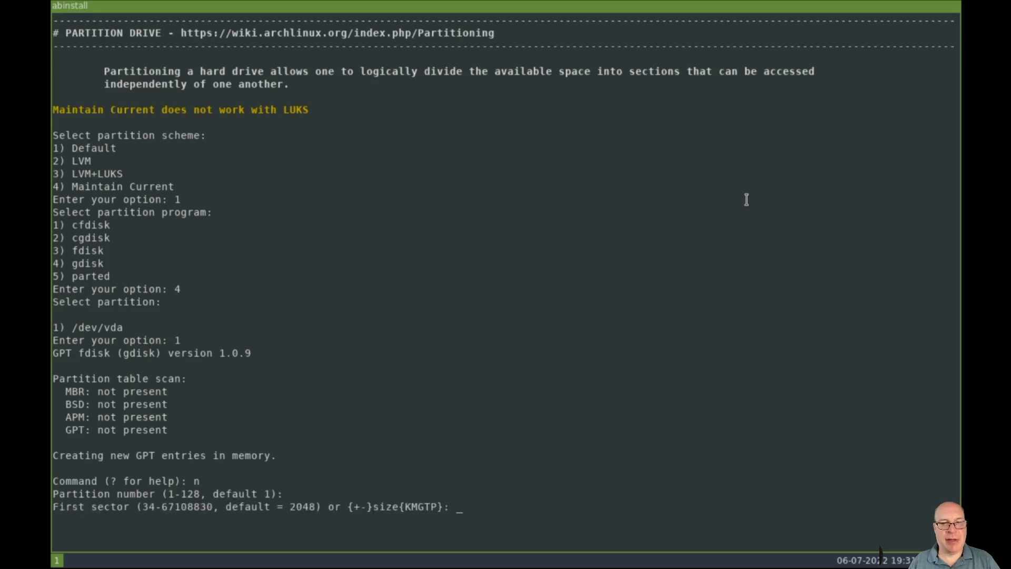
key("Return")
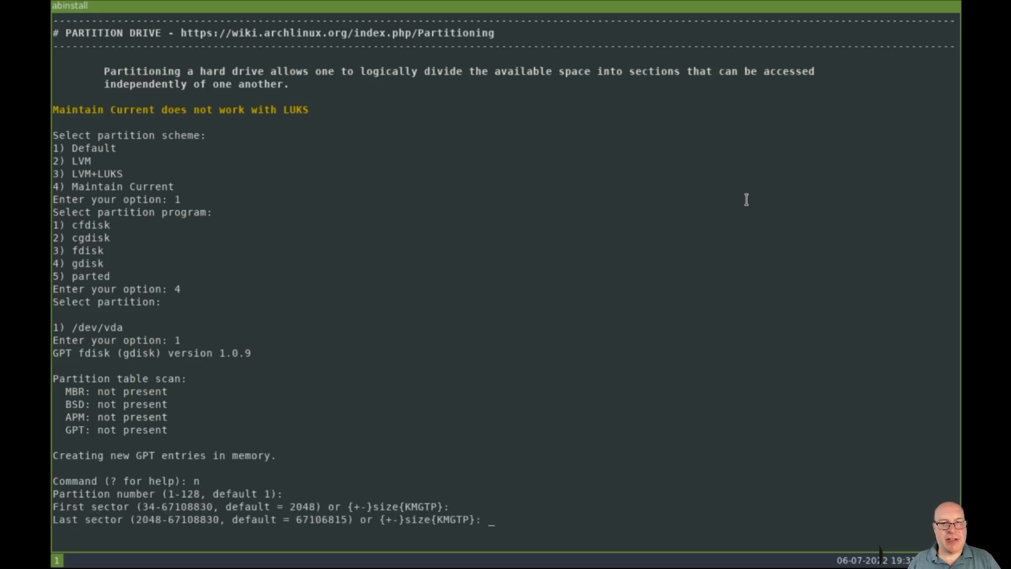
type("+600M")
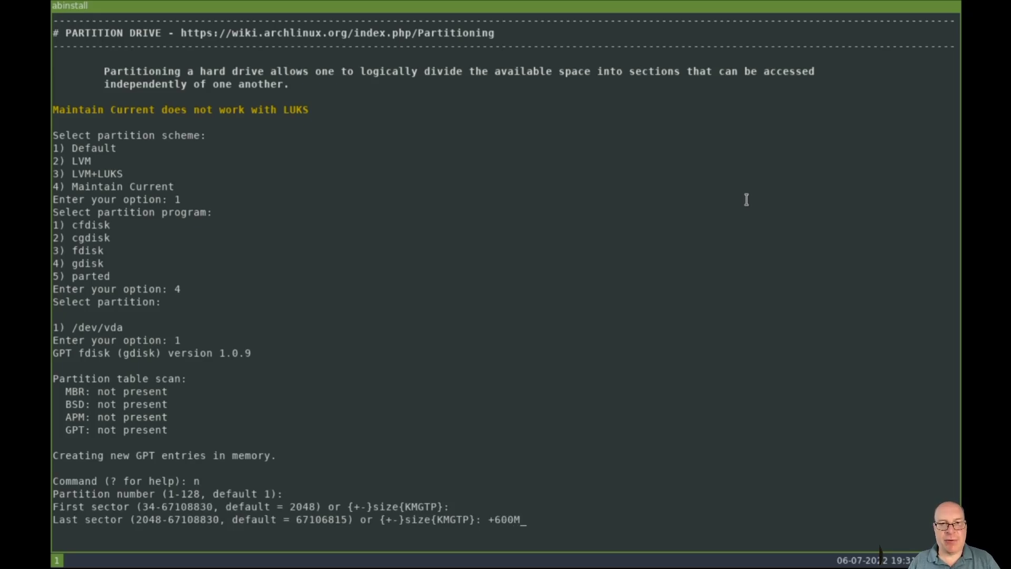
key("Return")
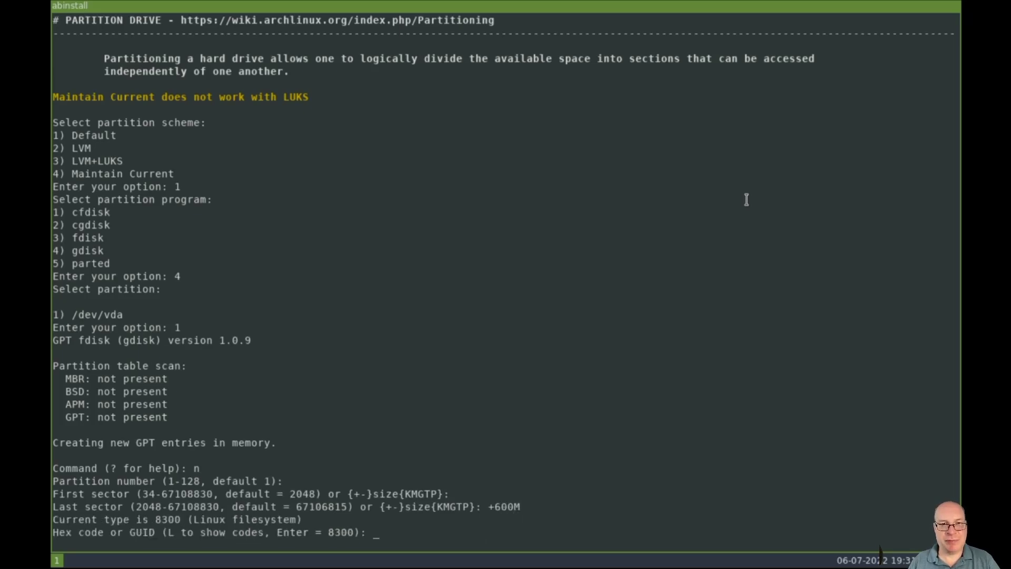
type("ef00")
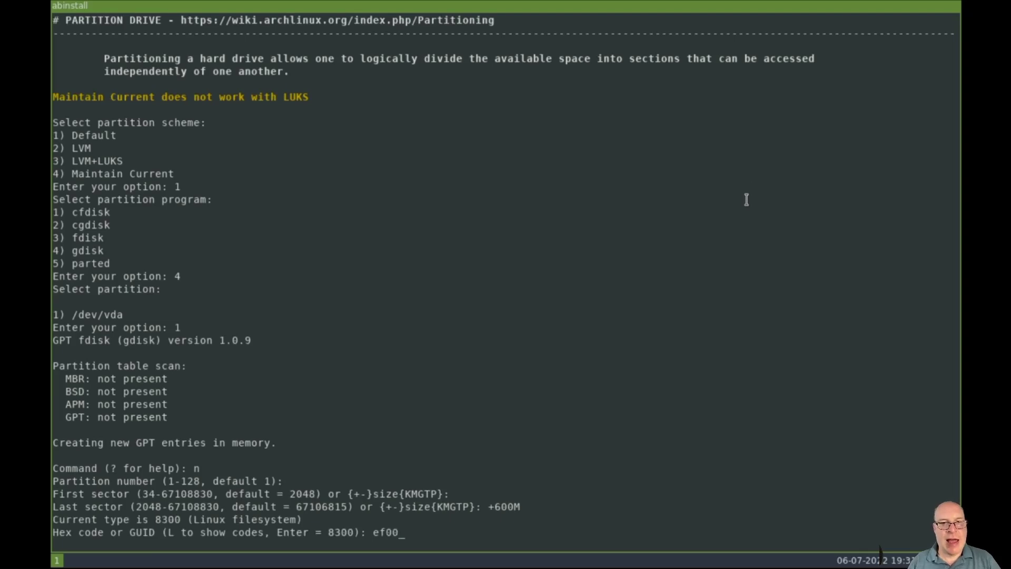
key("Return")
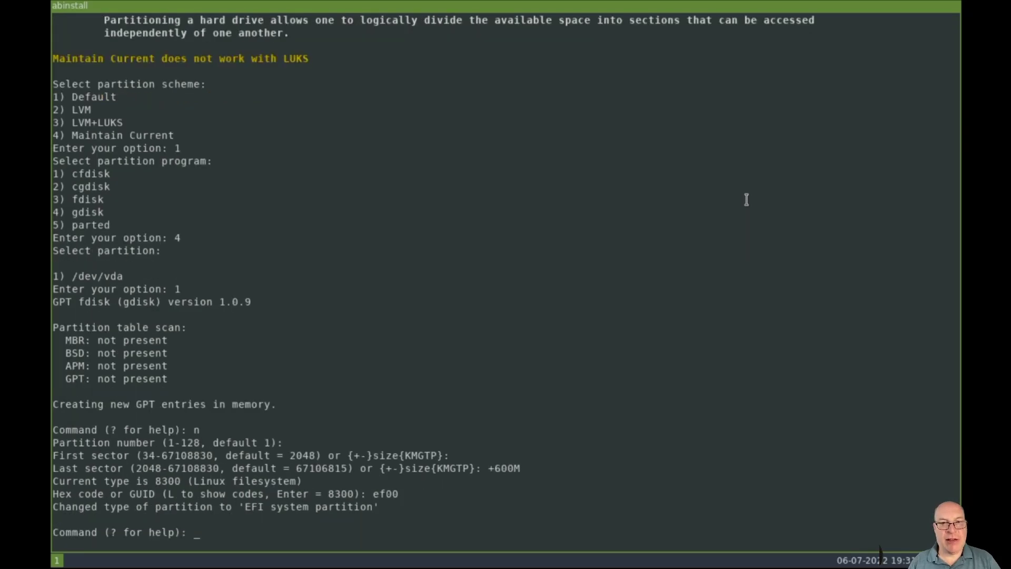
Create partition 2 as a Linux filesystem filling the remaining disk, then write the table with Y
type("n")
key("Return")
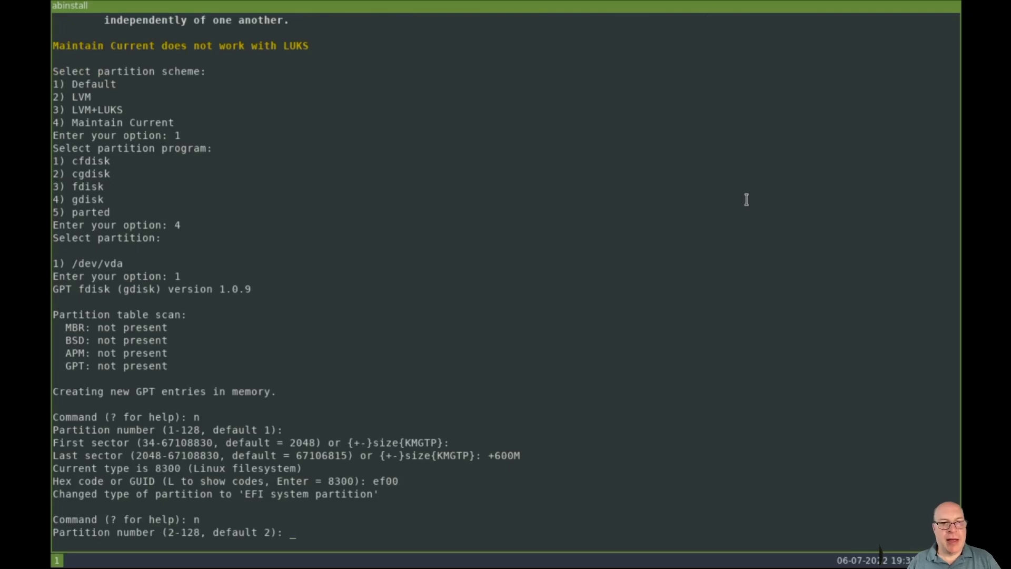
key("Return")
key("Return")
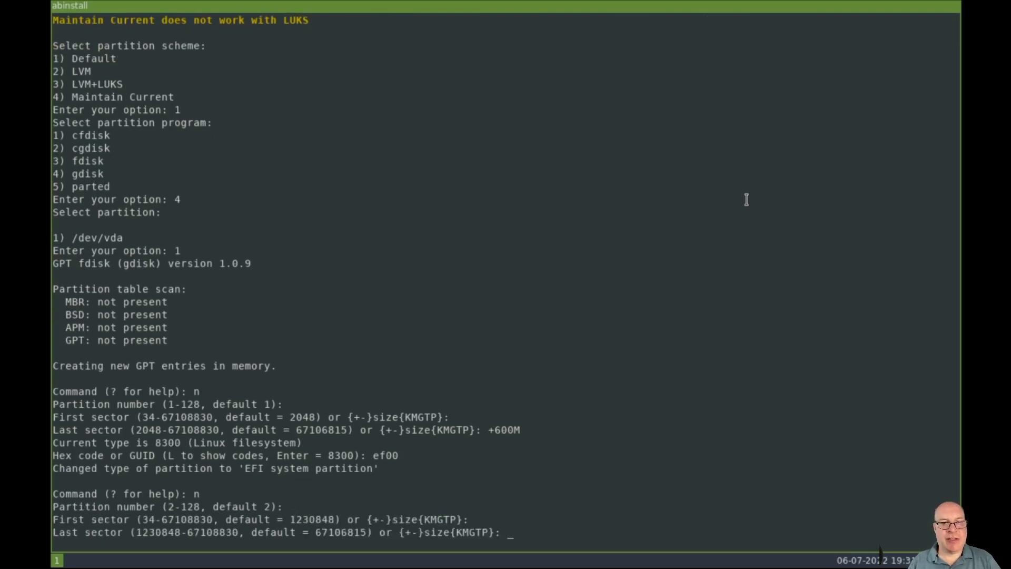
key("Return")
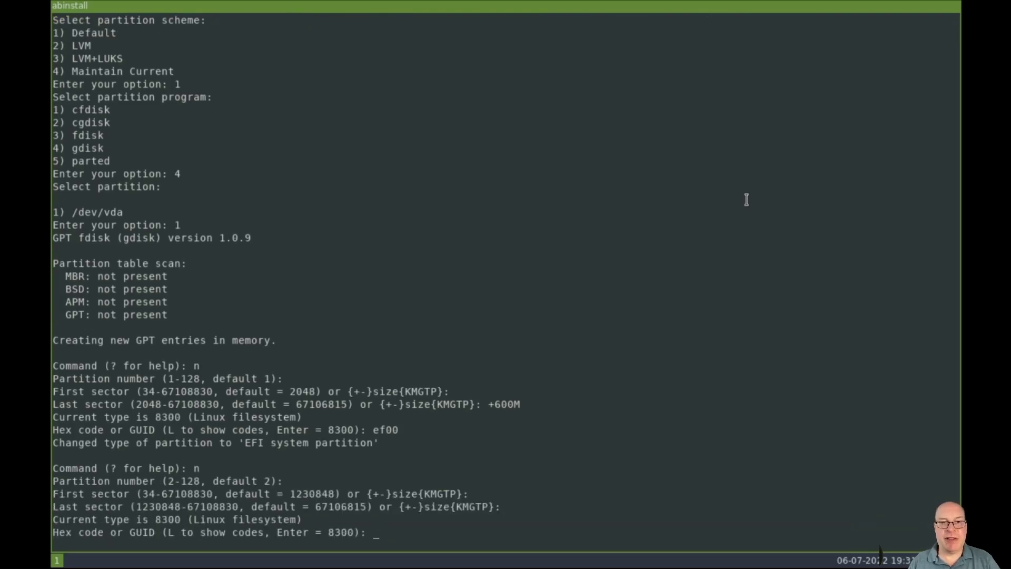
key("Return")
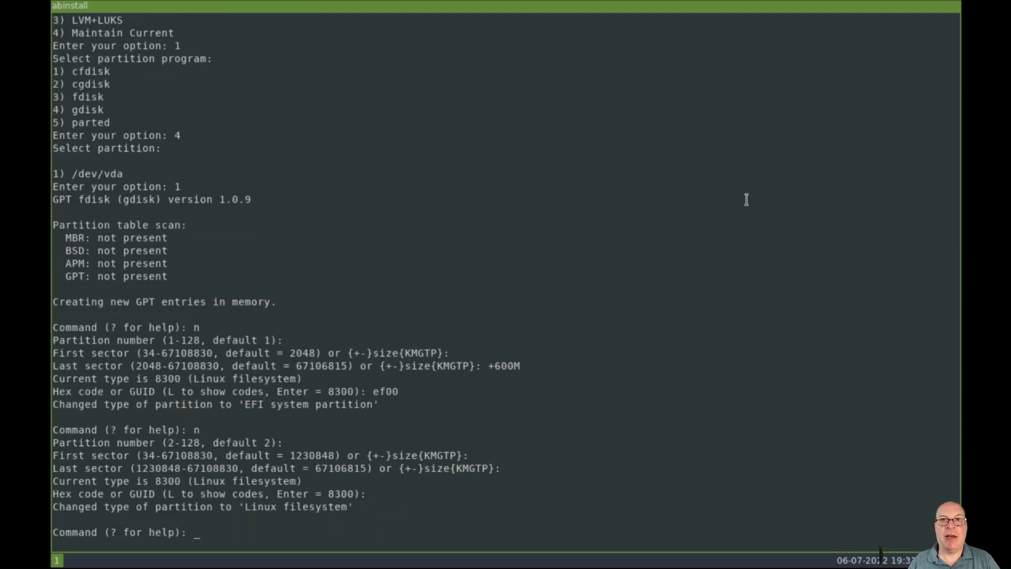
type("p")
key("Return")
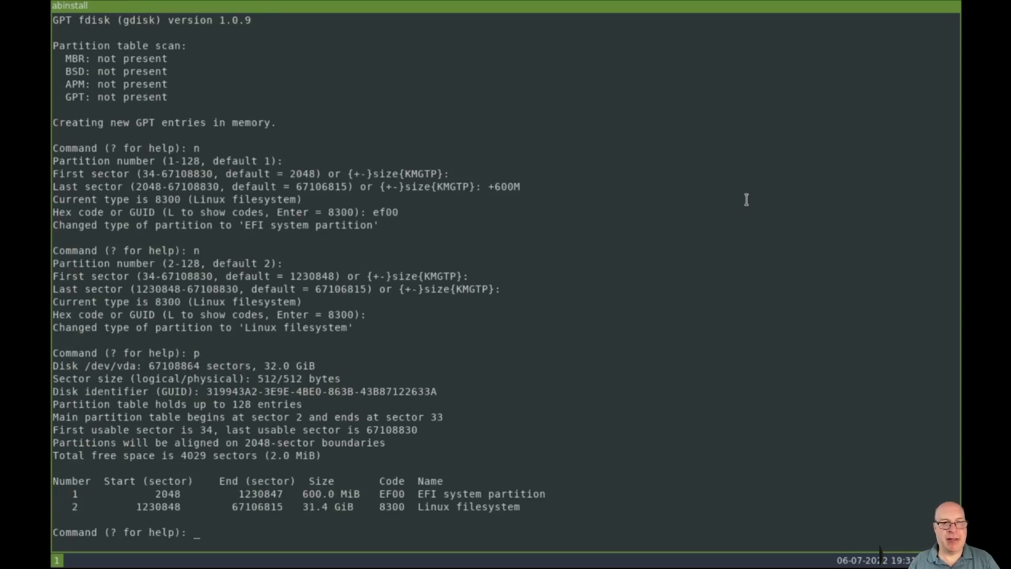
type("w")
key("Return")
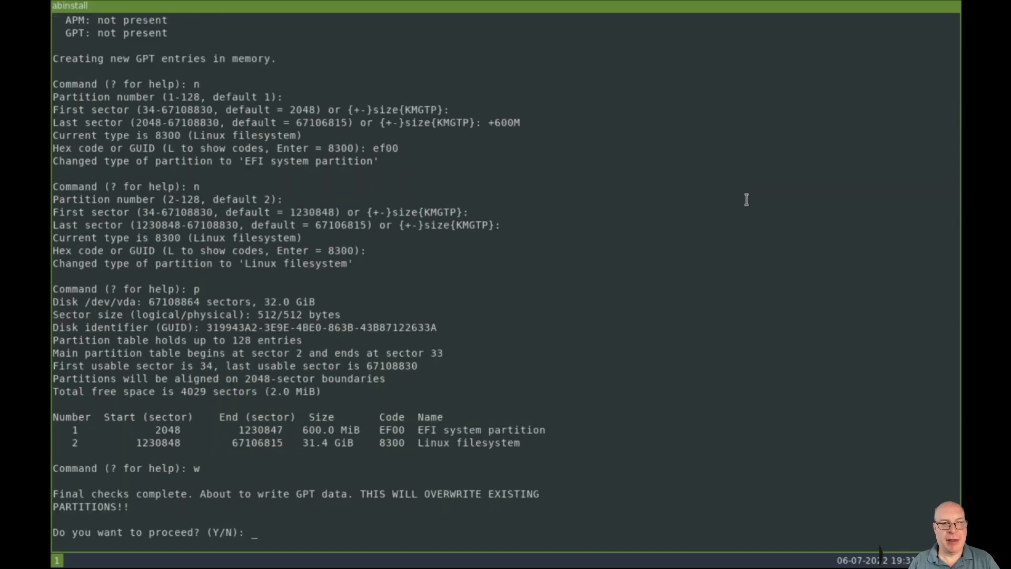
type("Y")
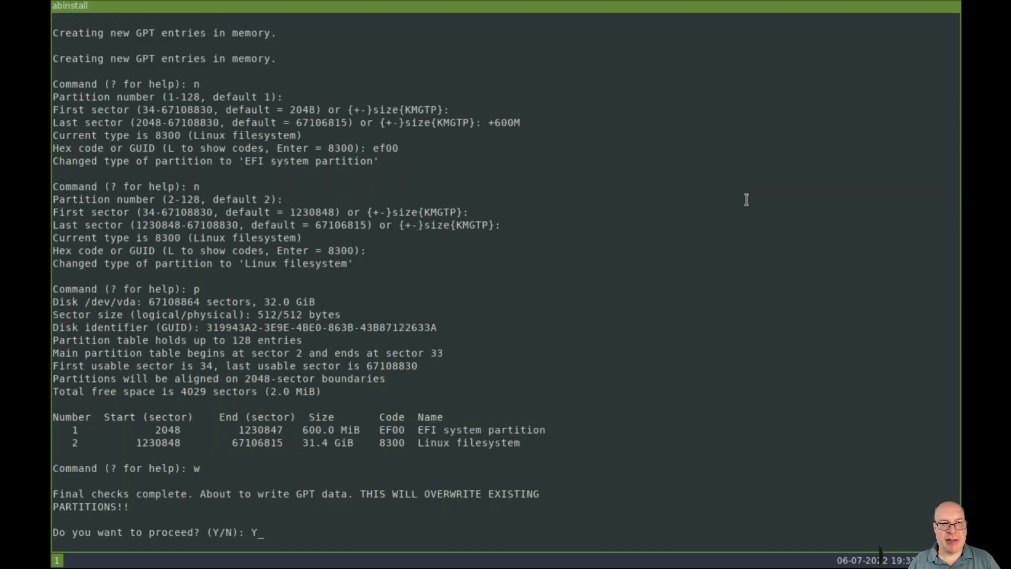
key("Return")
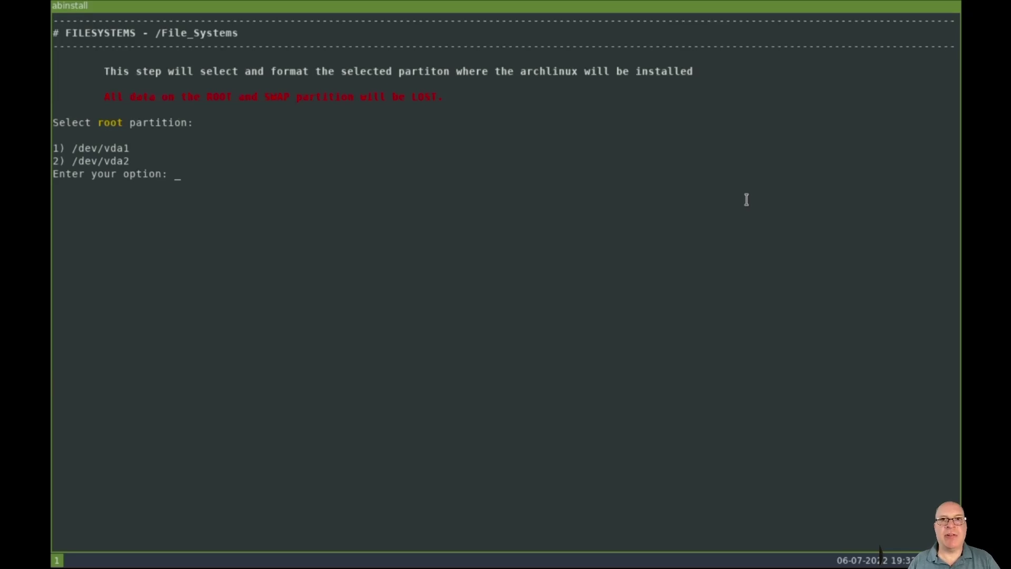
Make /dev/vda2 the root partition and format it as ext4
type("2")
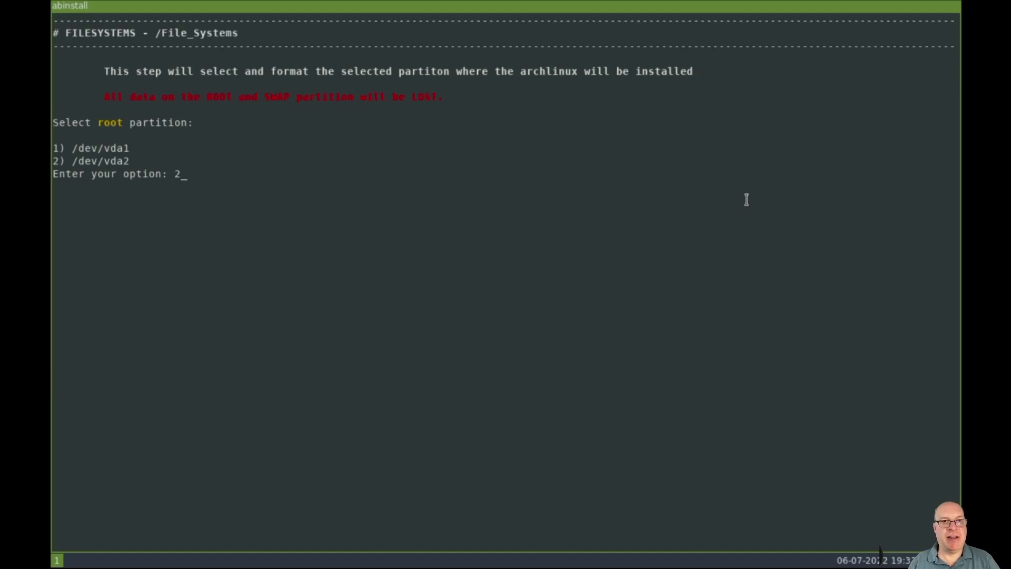
key("Return")
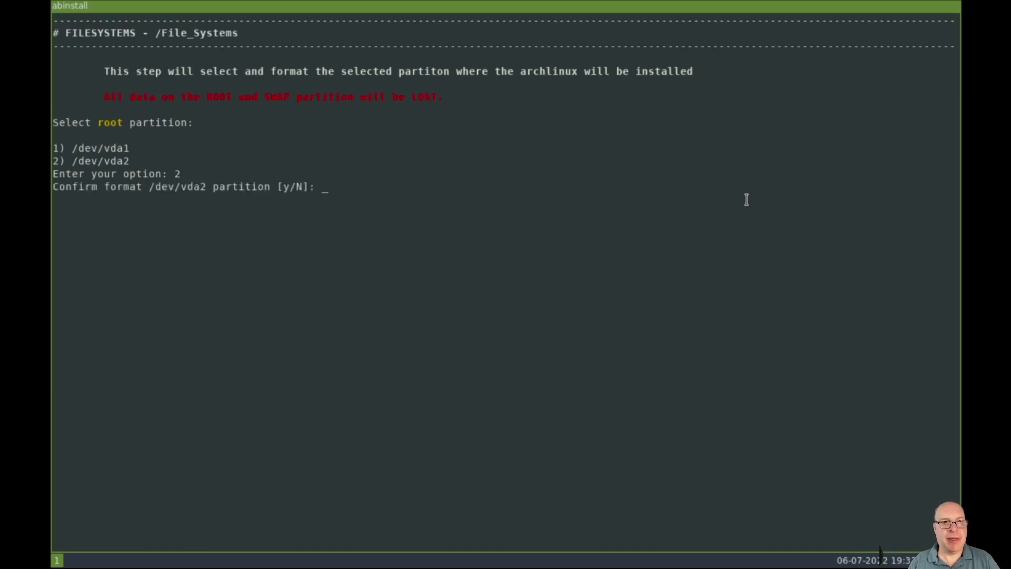
type("y")
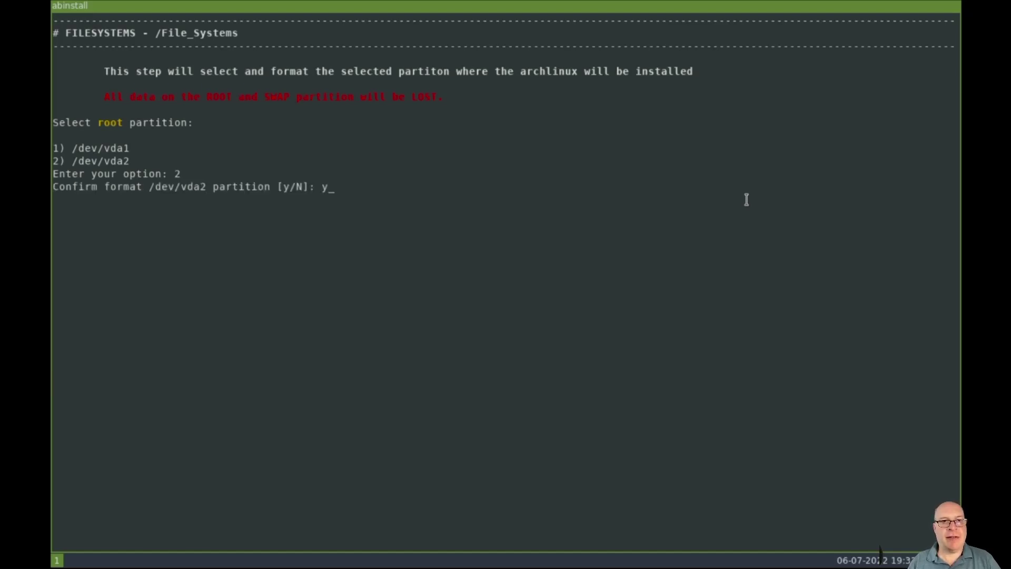
key("Return")
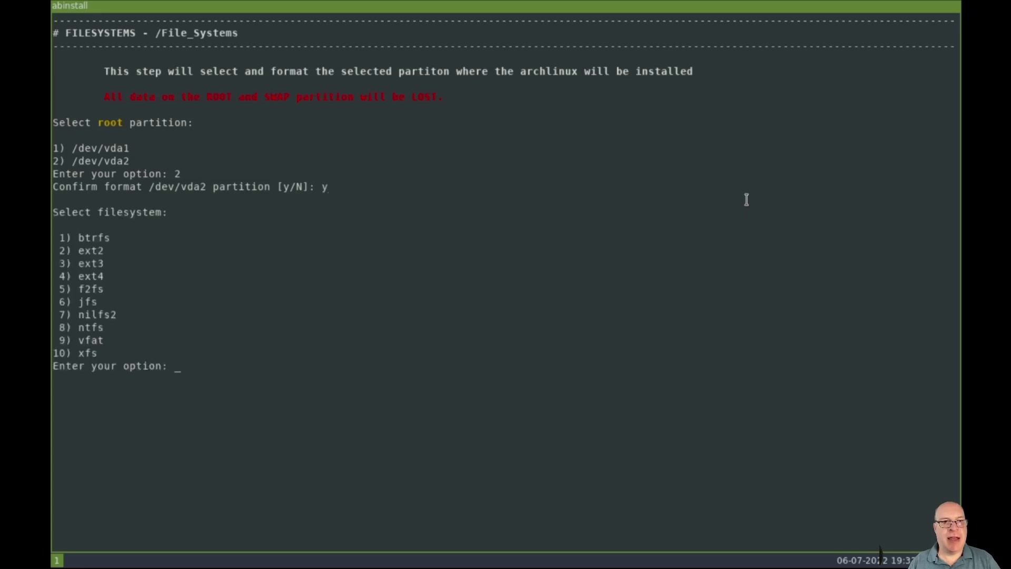
type("4")
key("Return")
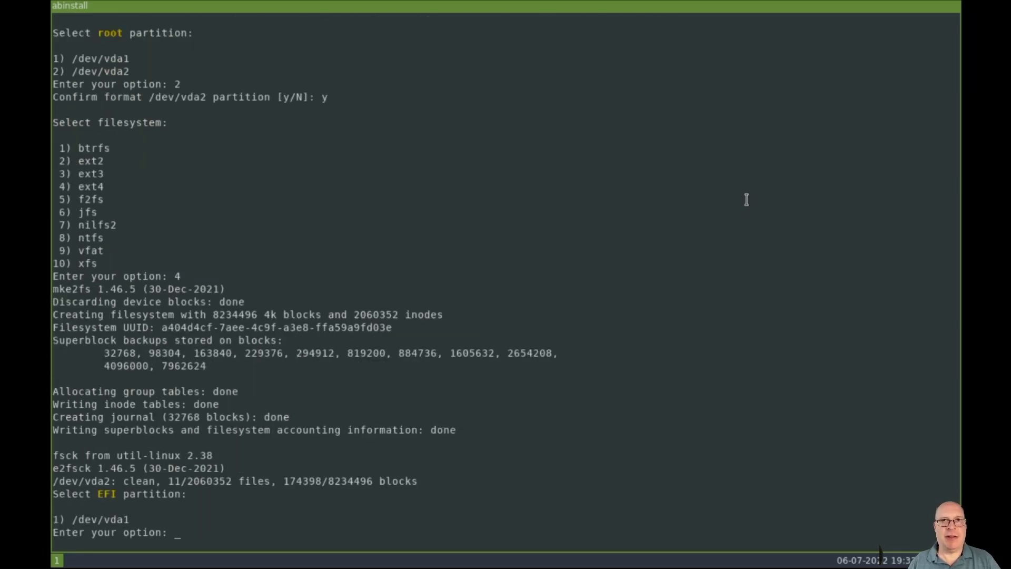
Make /dev/vda1 the EFI partition mounted at /boot/efi and format it
type("1")
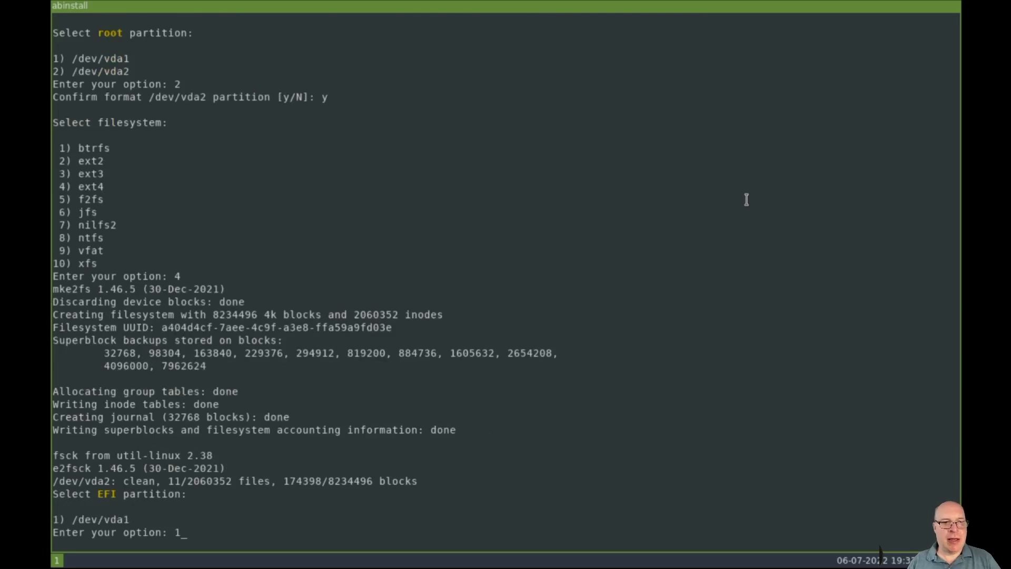
key("Return")
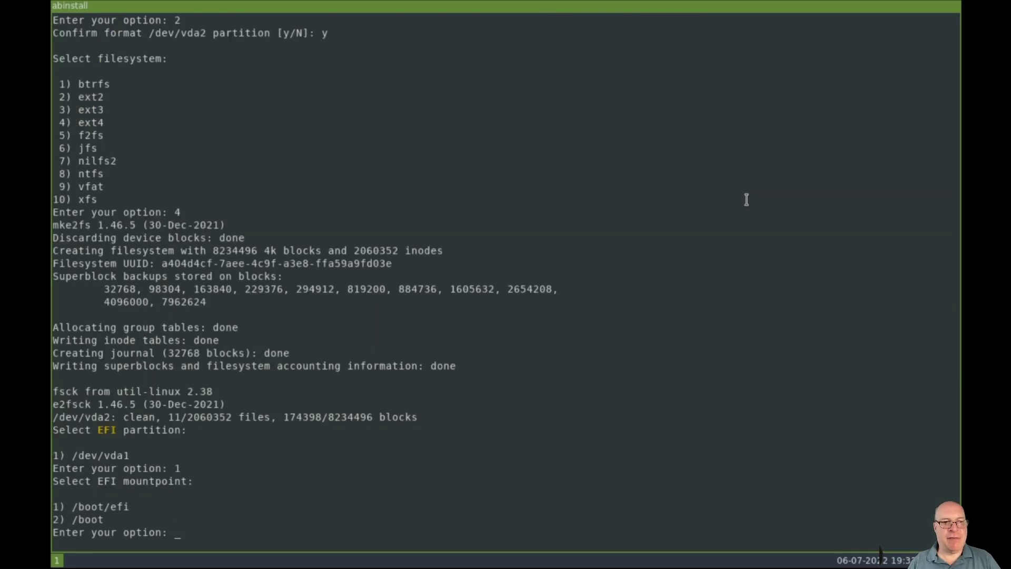
type("1")
key("Return")
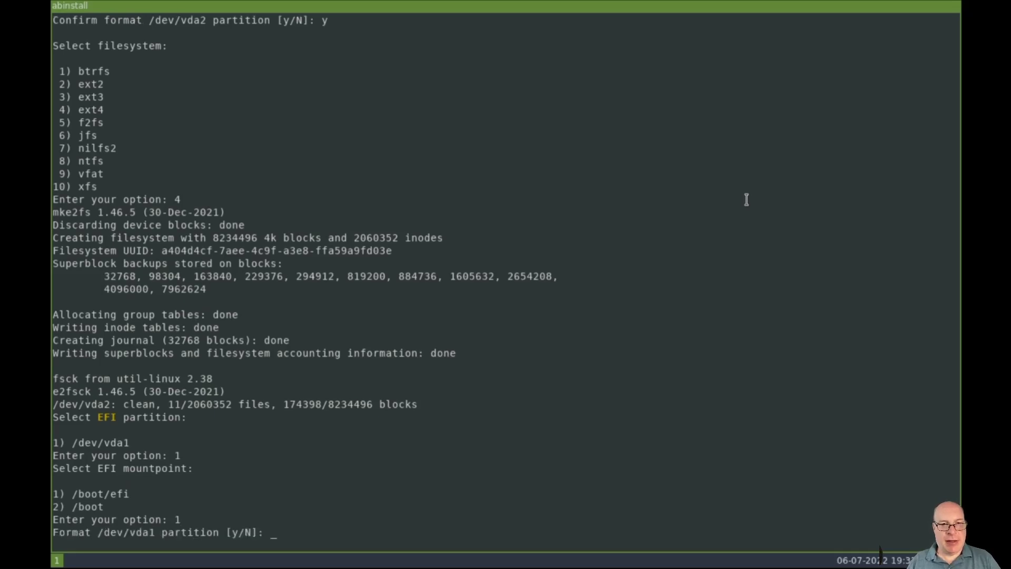
type("y")
key("Return")
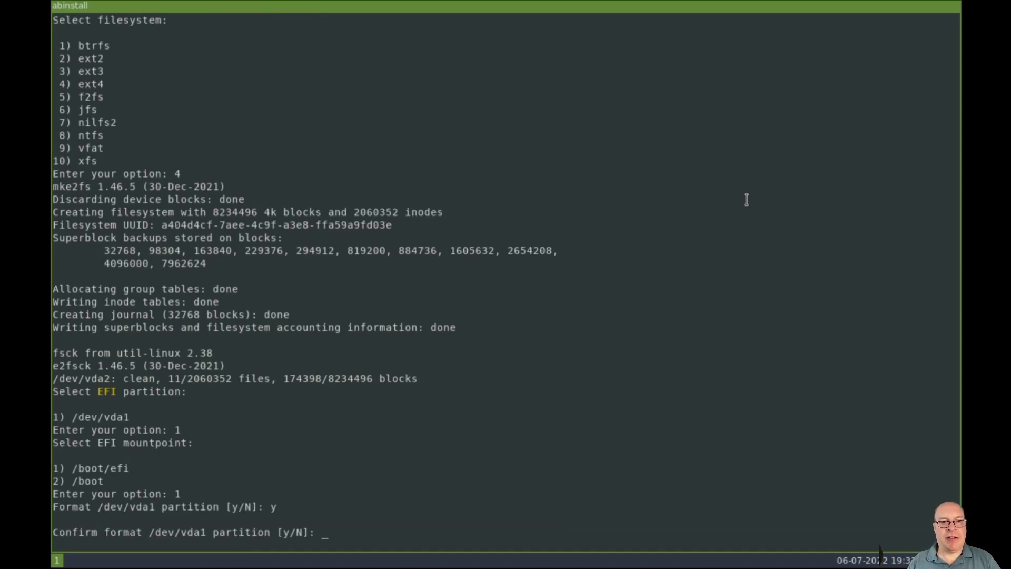
type("y")
key("Return")
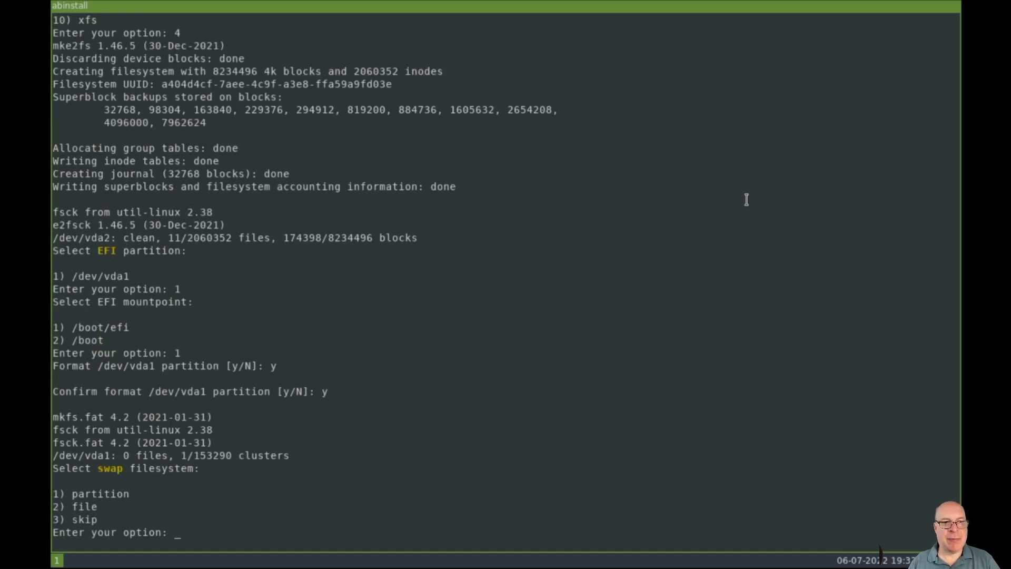
Skip swap setup and go back to the installer's main menu
type("3")
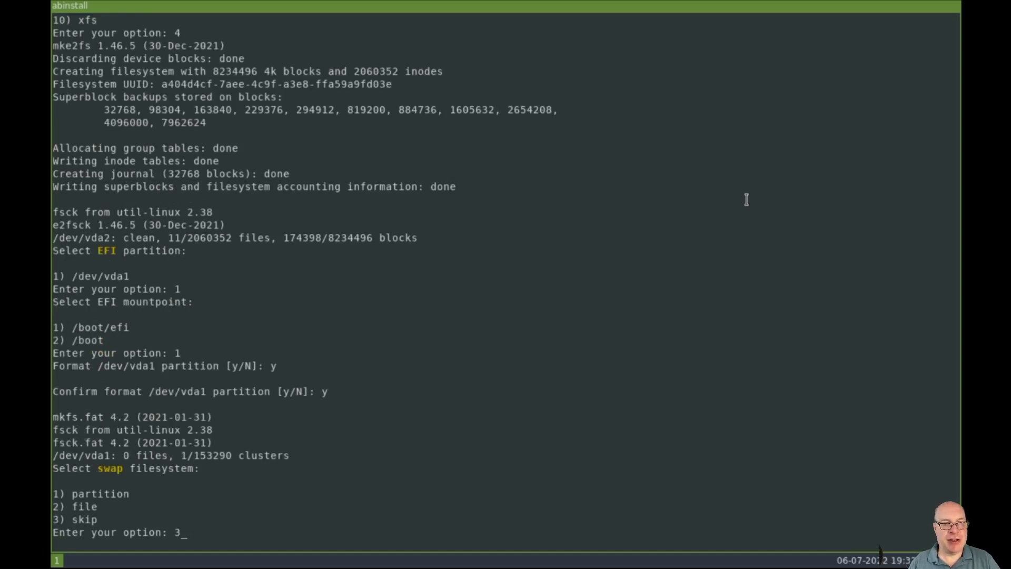
key("Return")
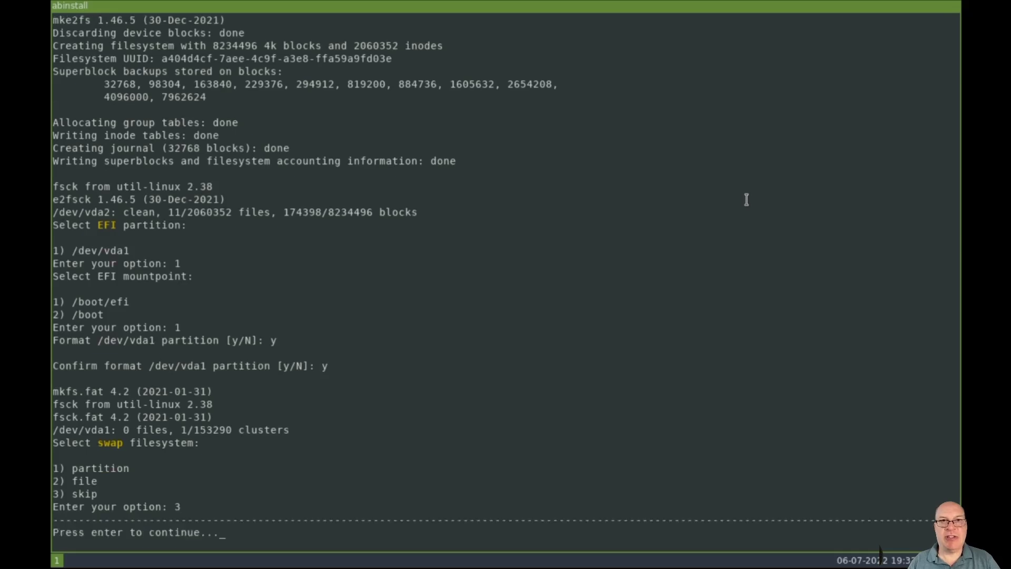
key("Return")
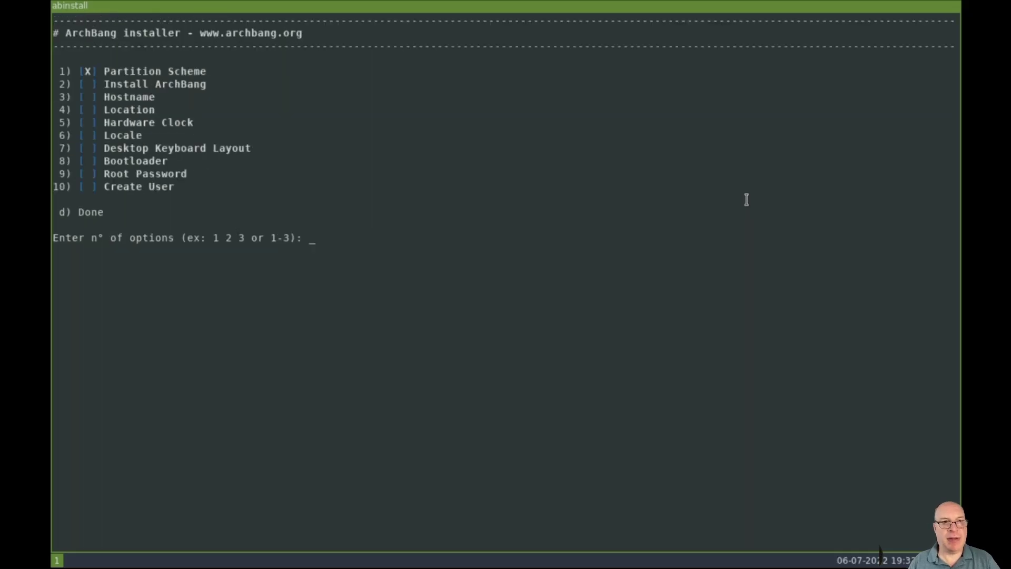
Choose option 2 to copy the ArchBang system onto the prepared partitions
type("2")
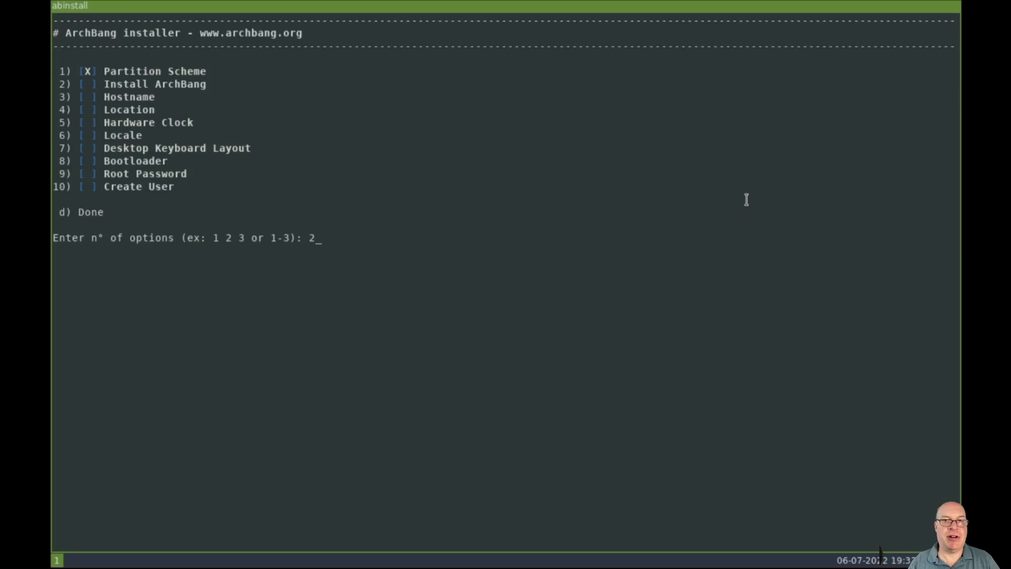
key("Return")
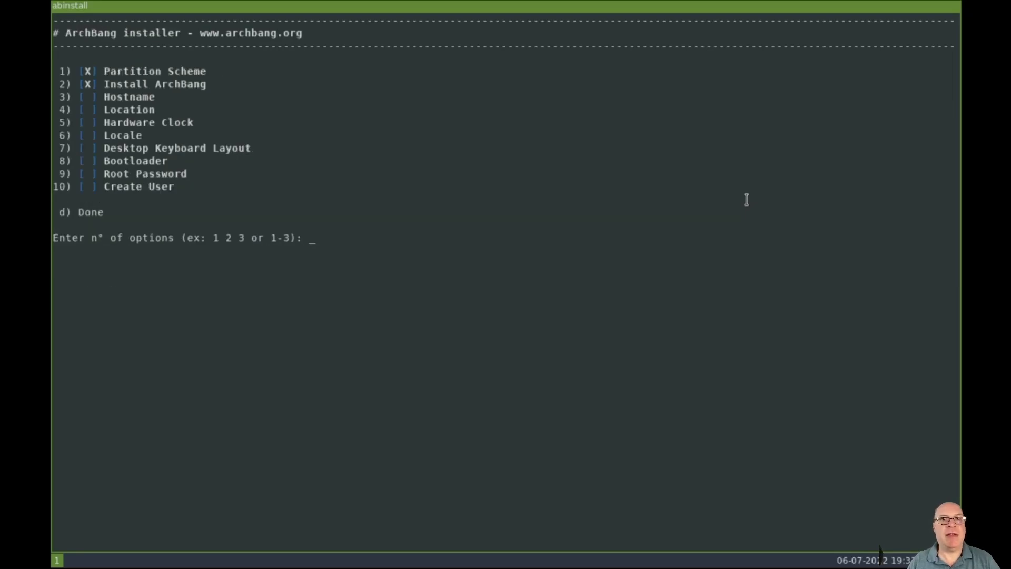
Set the hostname to ab-1 through installer item 3
type("3")
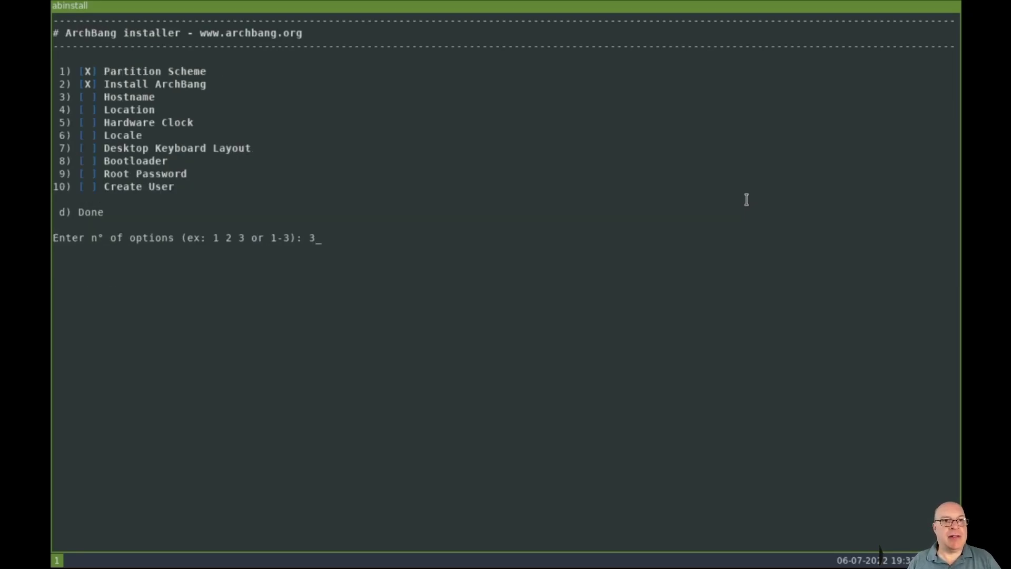
key("Return")
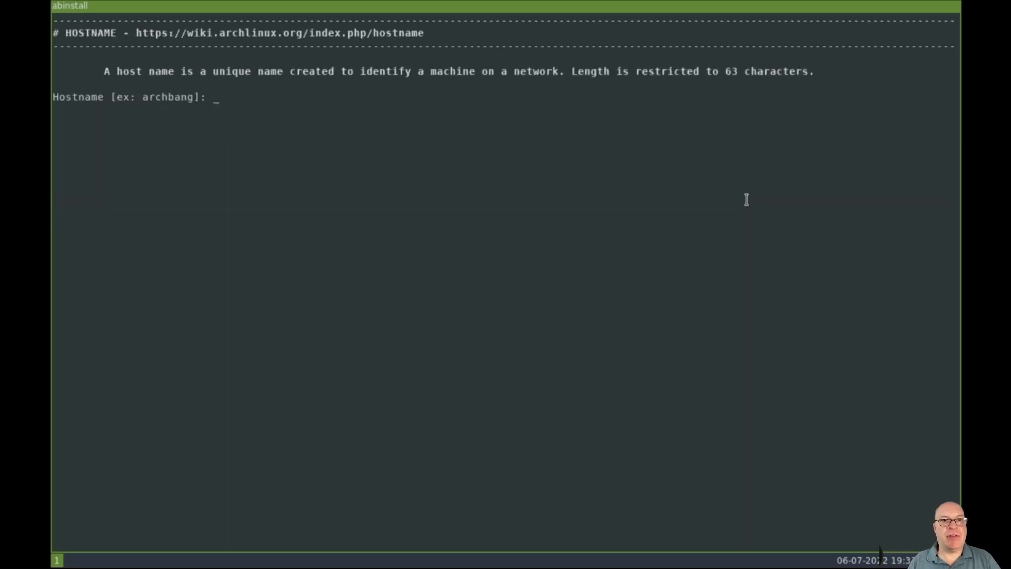
type("ab-1")
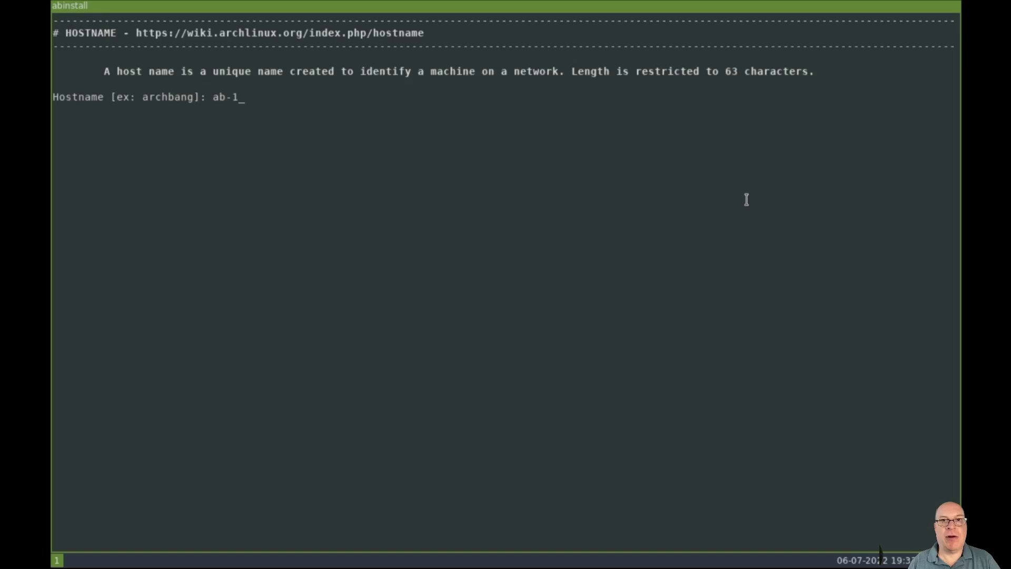
key("Return")
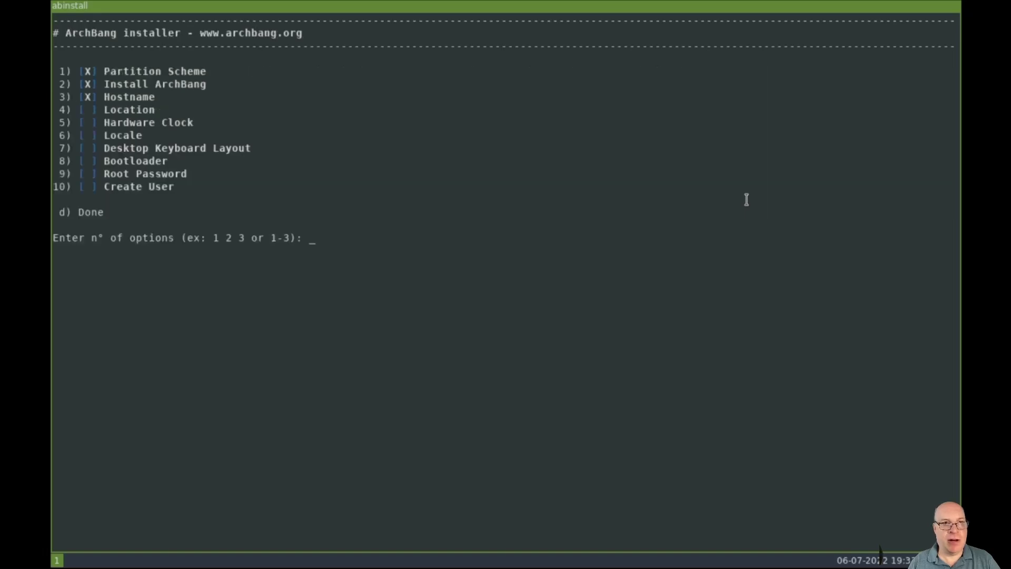
Set the timezone to US/Pacific (zone 56, subzone 11) and confirm it
type("4")
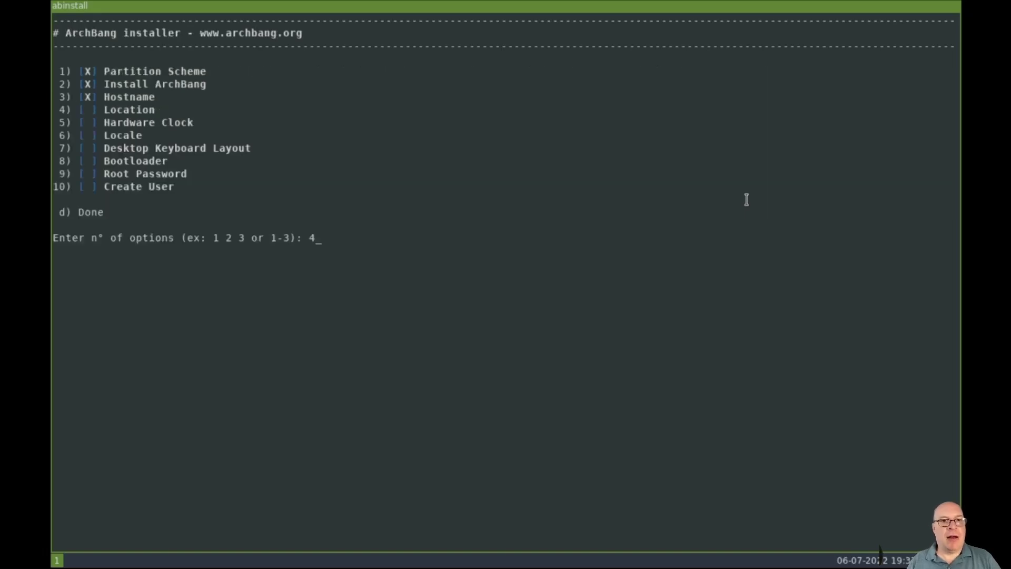
key("Return")
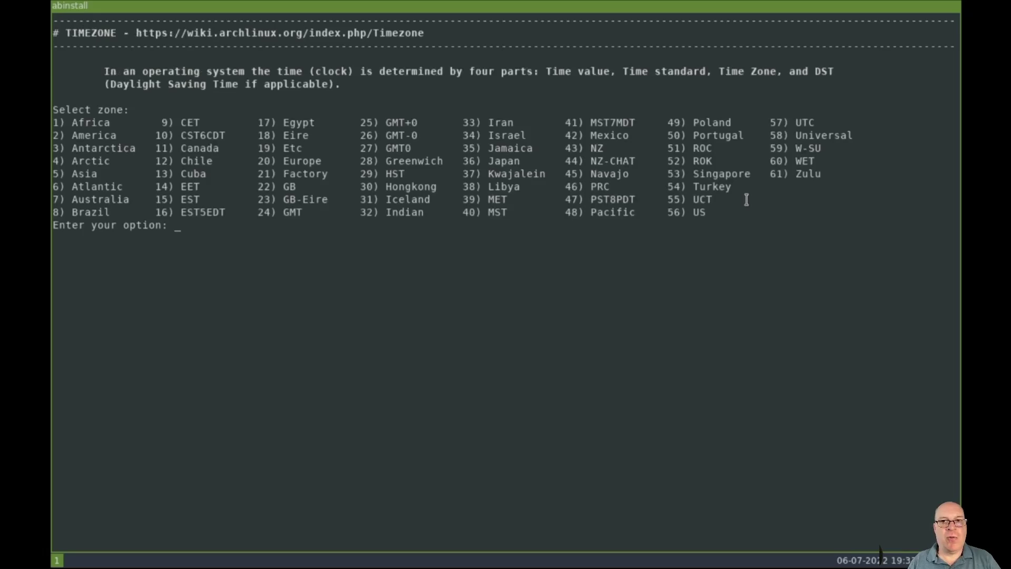
type("56")
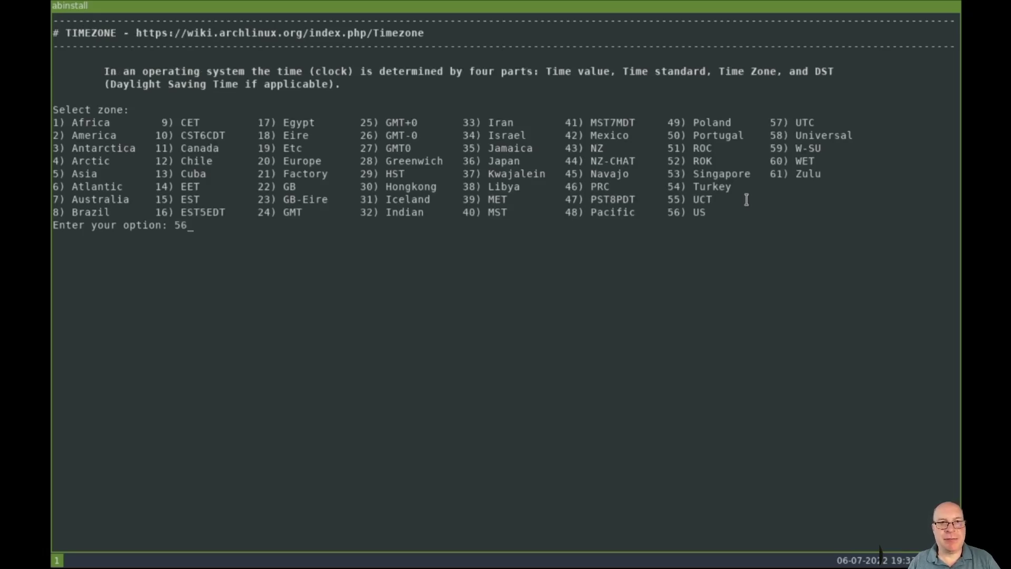
key("Return")
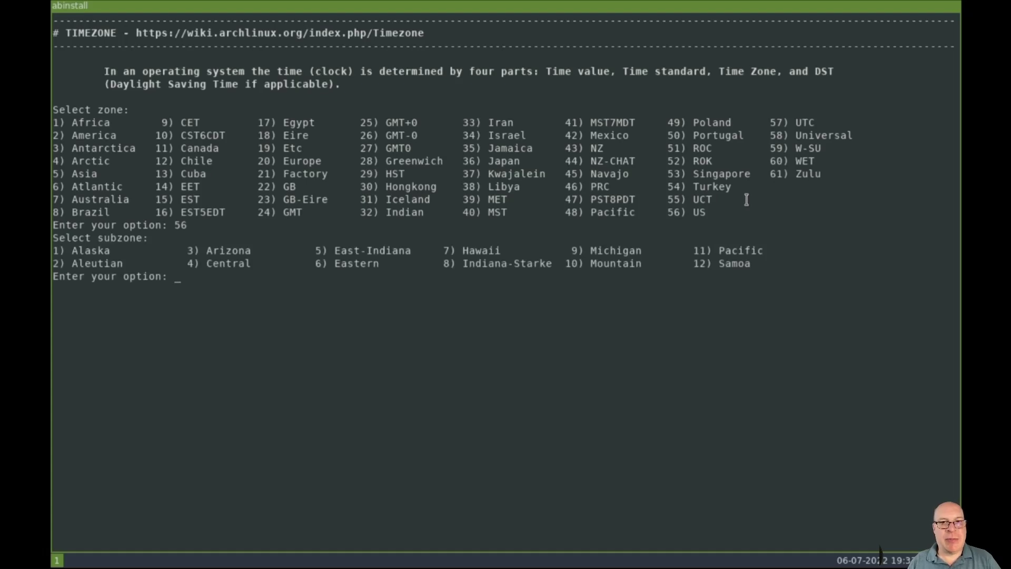
type("11")
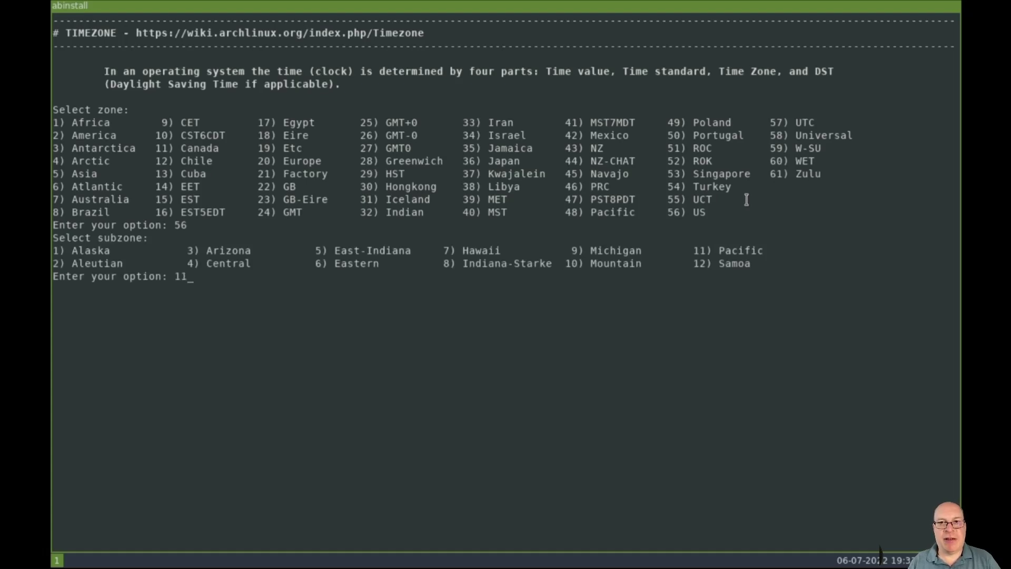
key("Return")
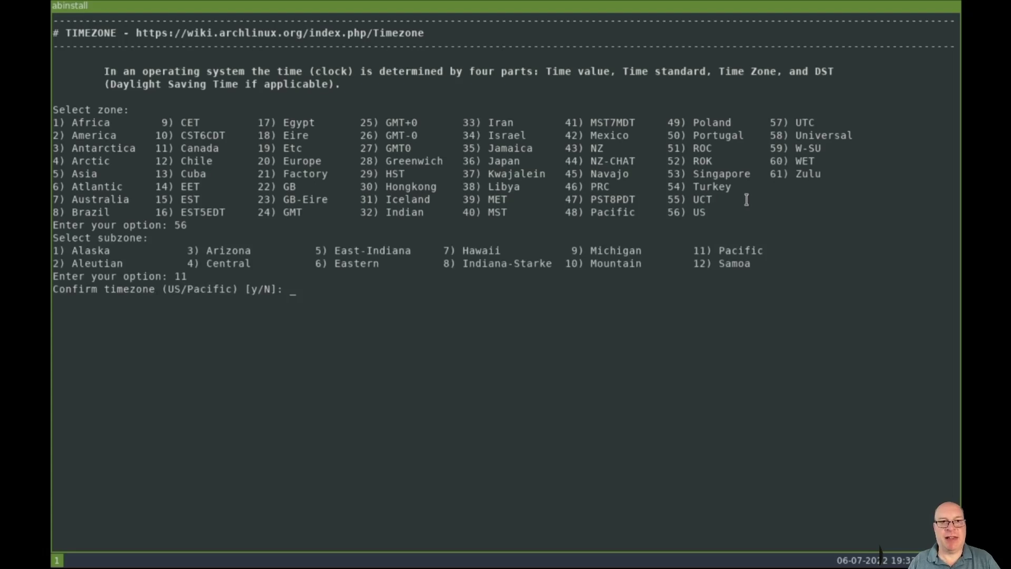
type("y")
key("Return")
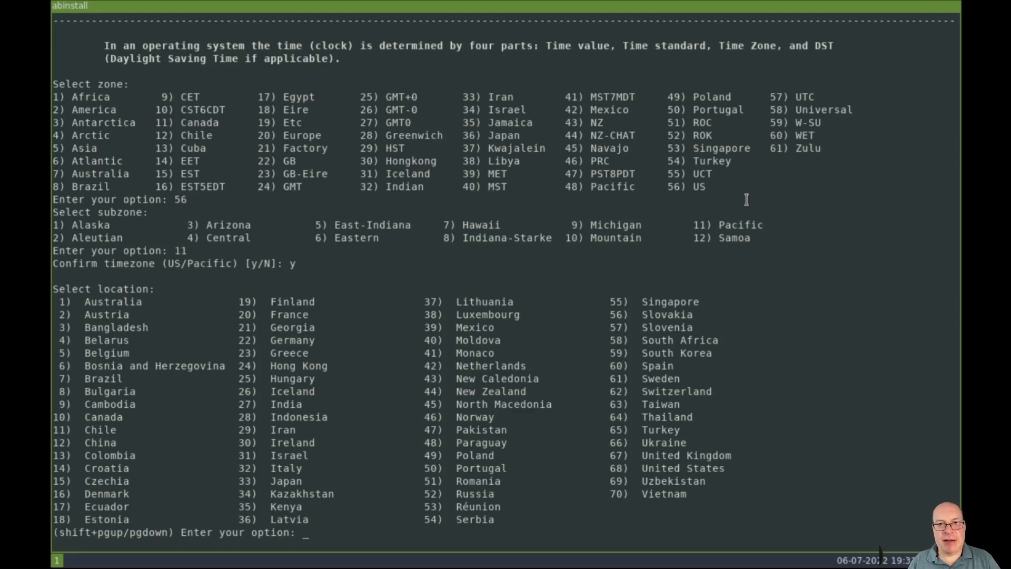
Choose United States (entry 68) as the location and confirm it
type("68")
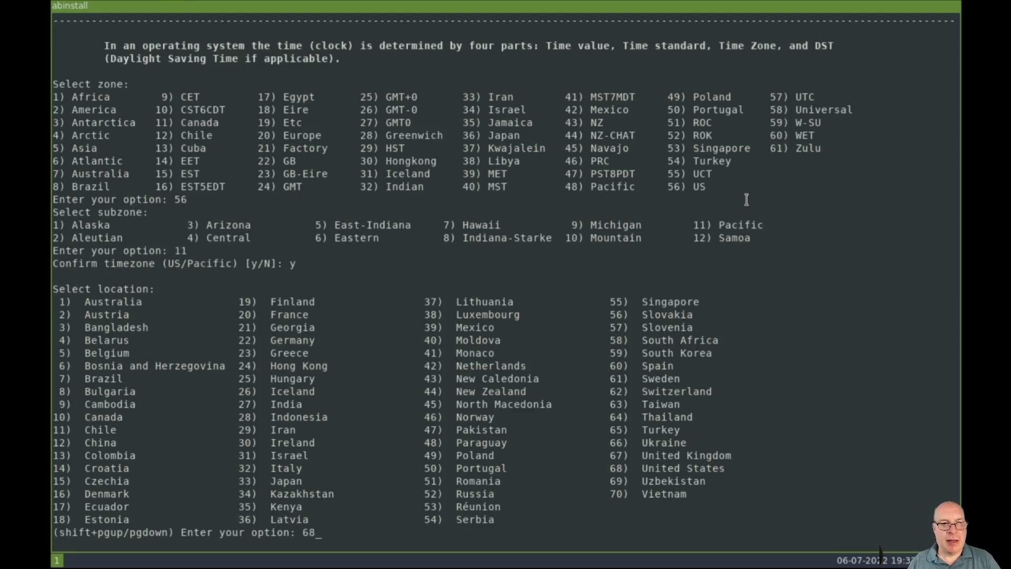
key("Return")
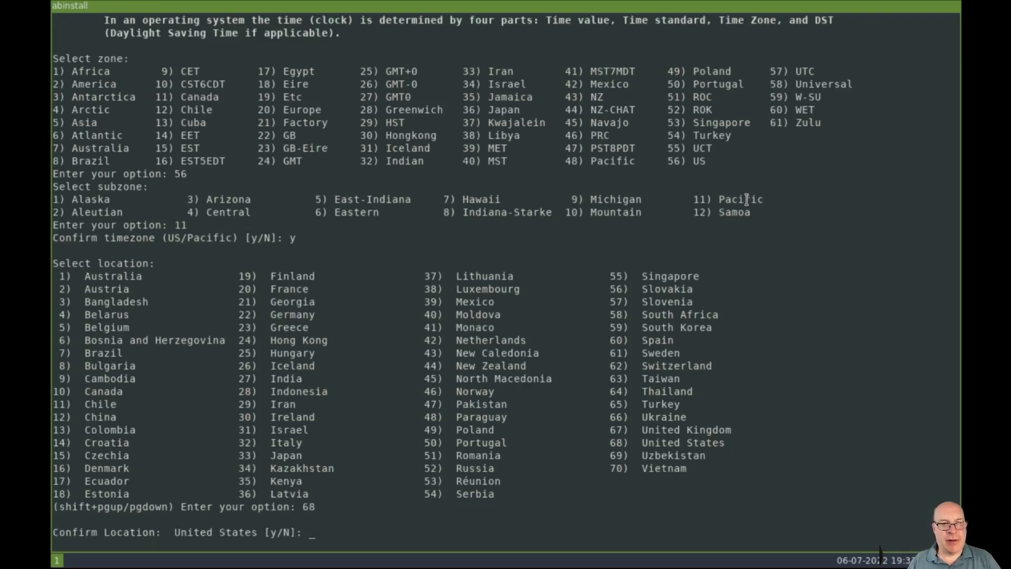
type("y")
key("Return")
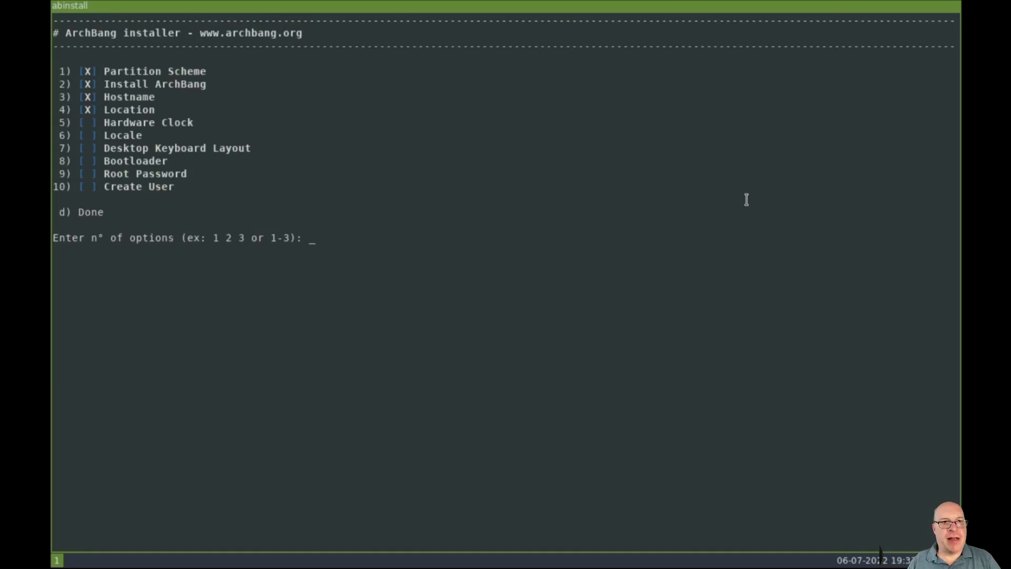
Set the system locale to en_US (entry 93) through item 6 and confirm
type("5")
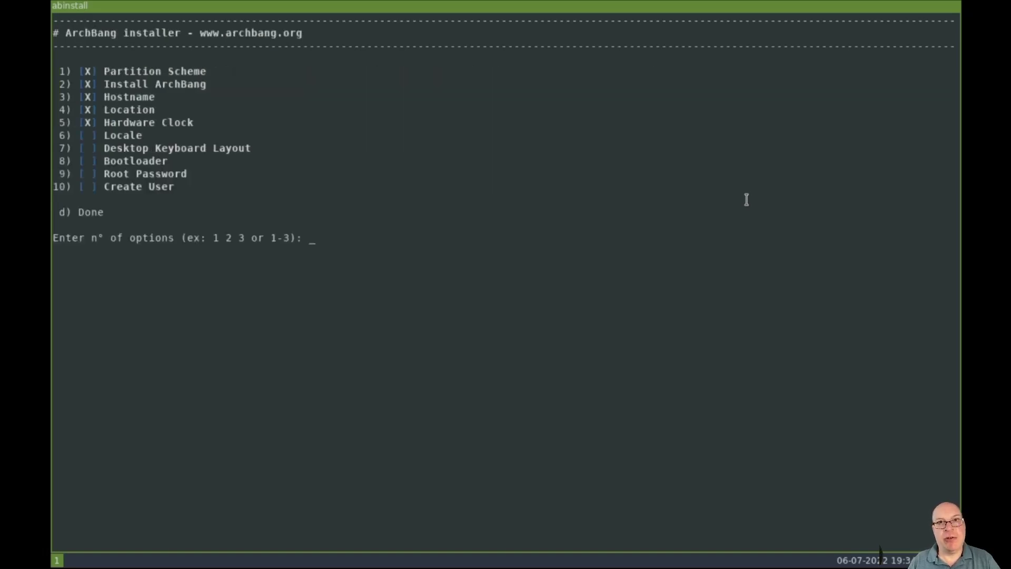
type("6")
key("Return")
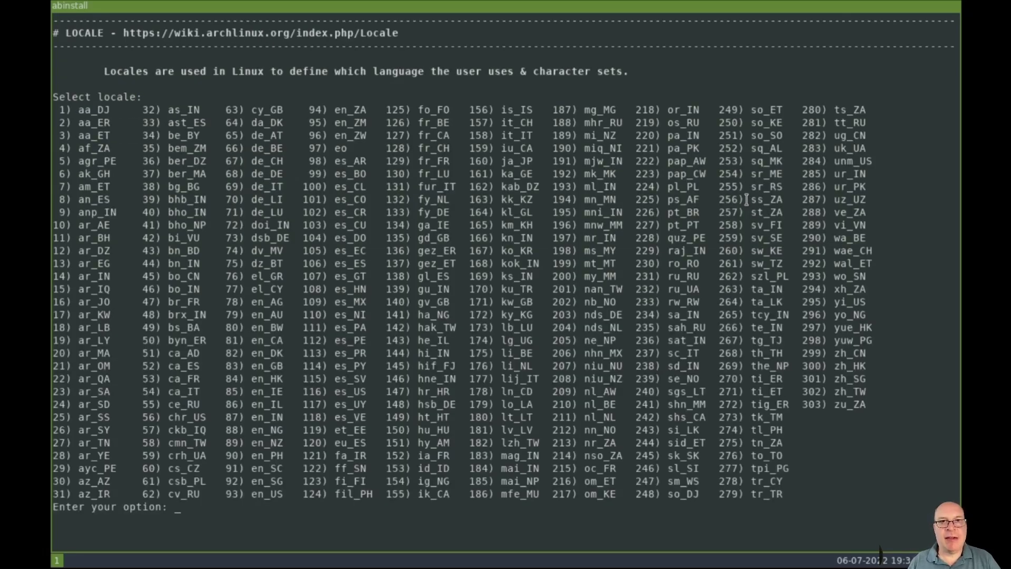
type("93")
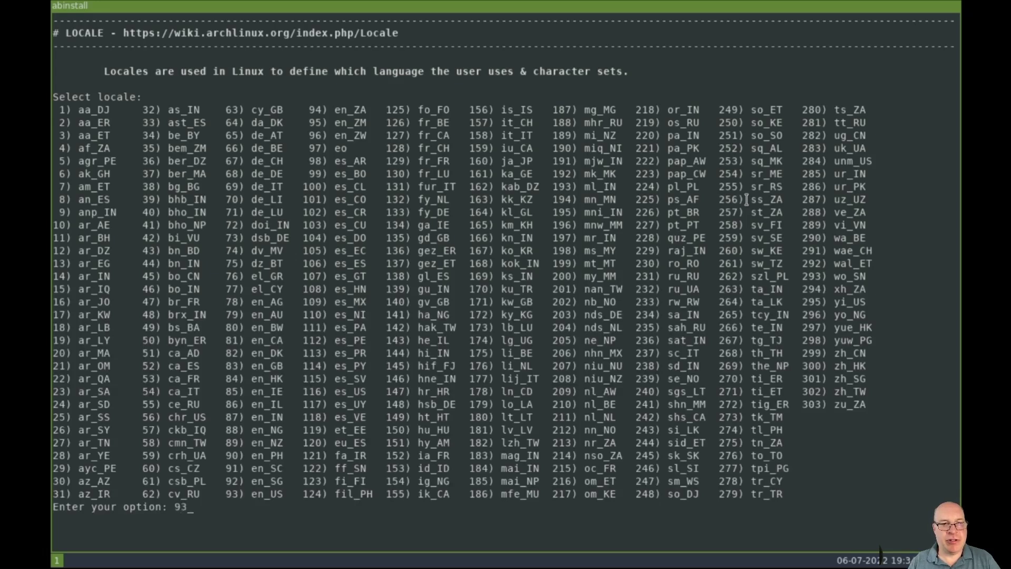
key("Return")
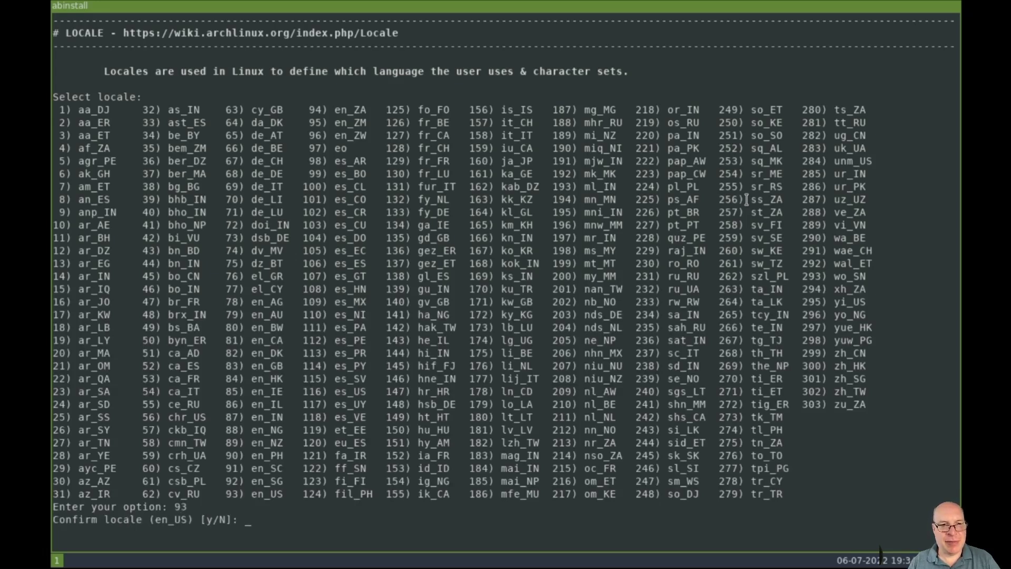
type("y")
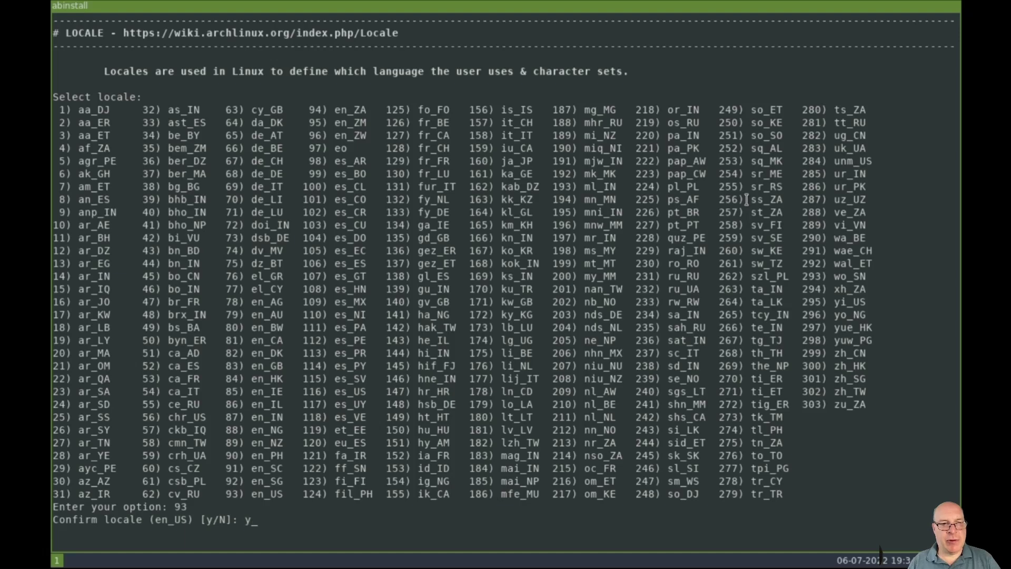
key("Return")
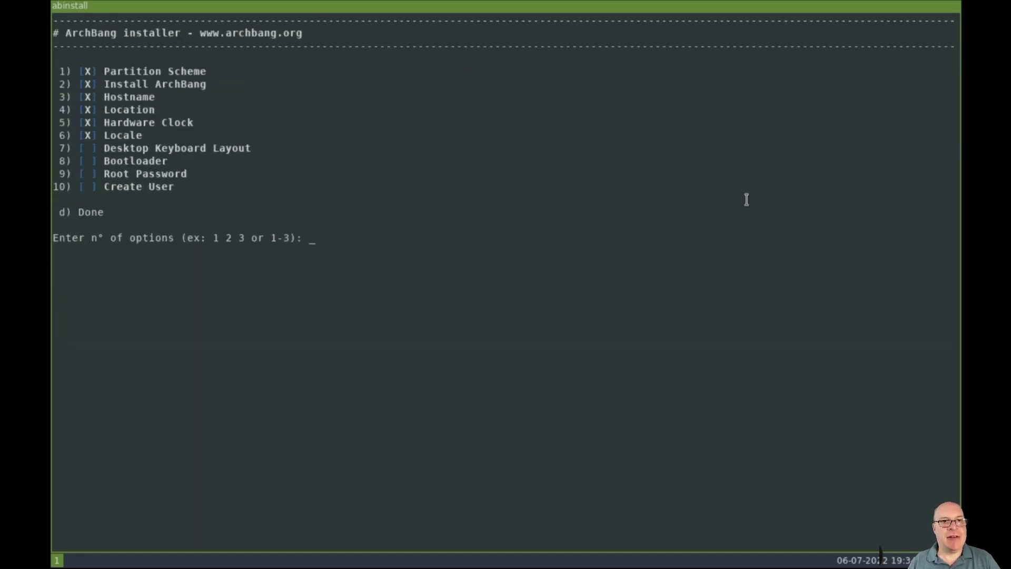
Set the desktop keyboard layout to the us keymap (entry 95) and confirm
type("7")
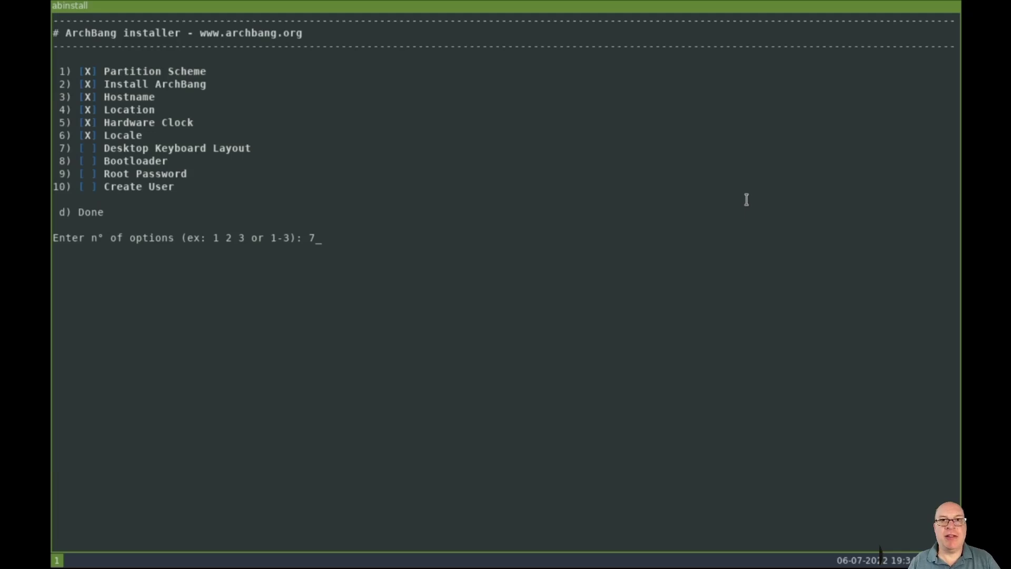
key("Return")
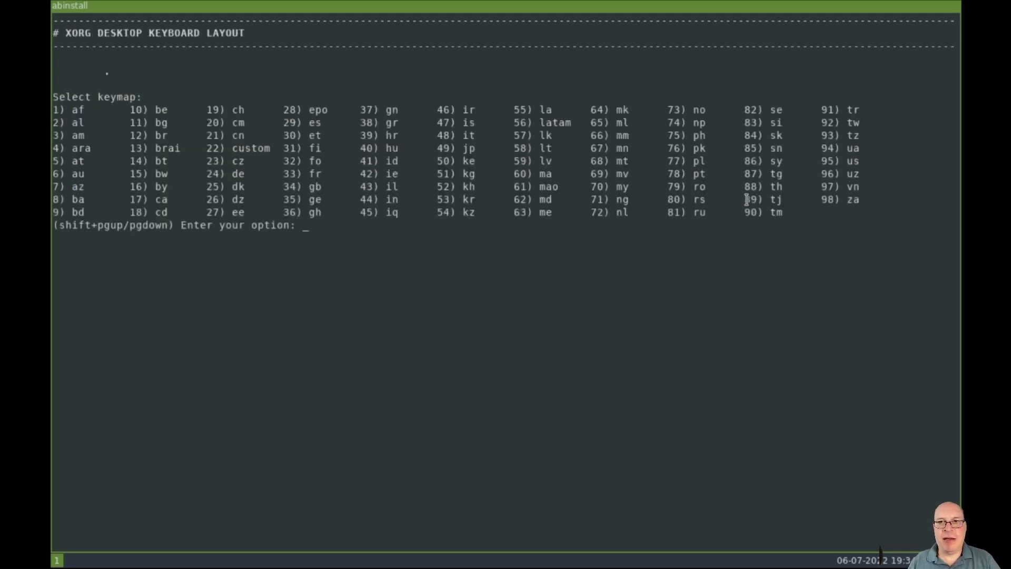
type("95")
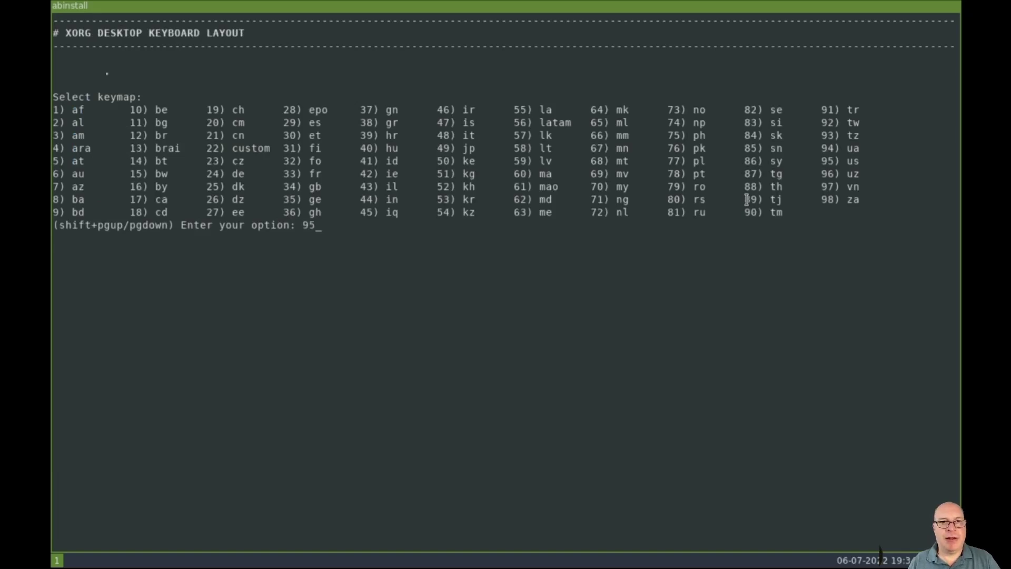
key("Return")
type("y")
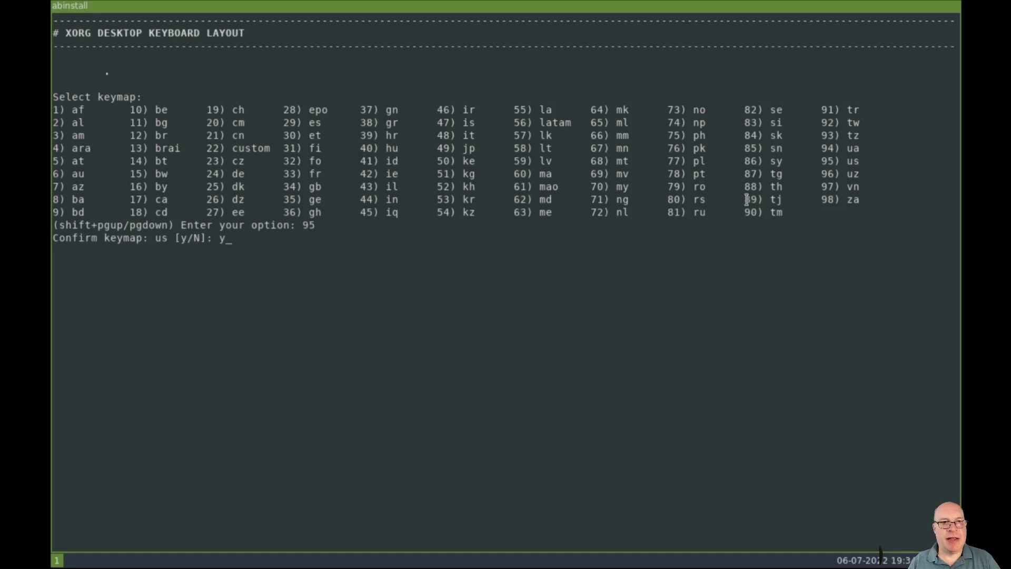
key("Return")
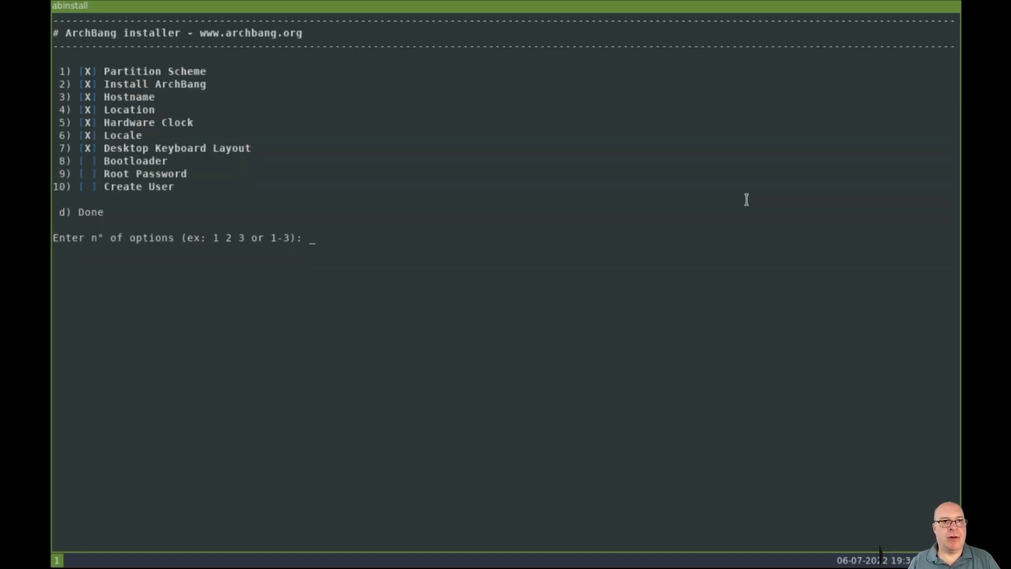
Install the GRUB2 bootloader with the Automatic option
type("8")
key("Return")
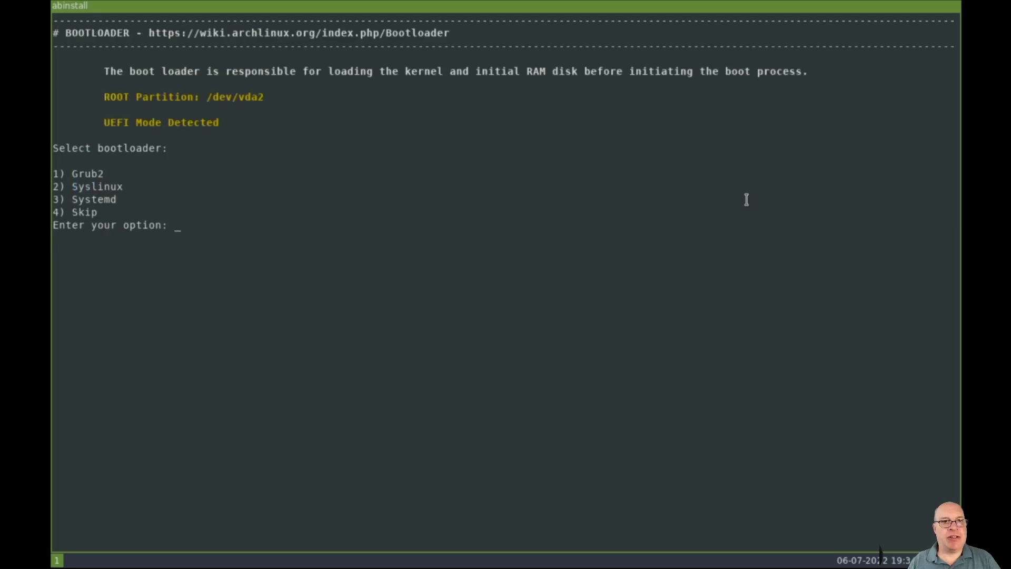
type("1")
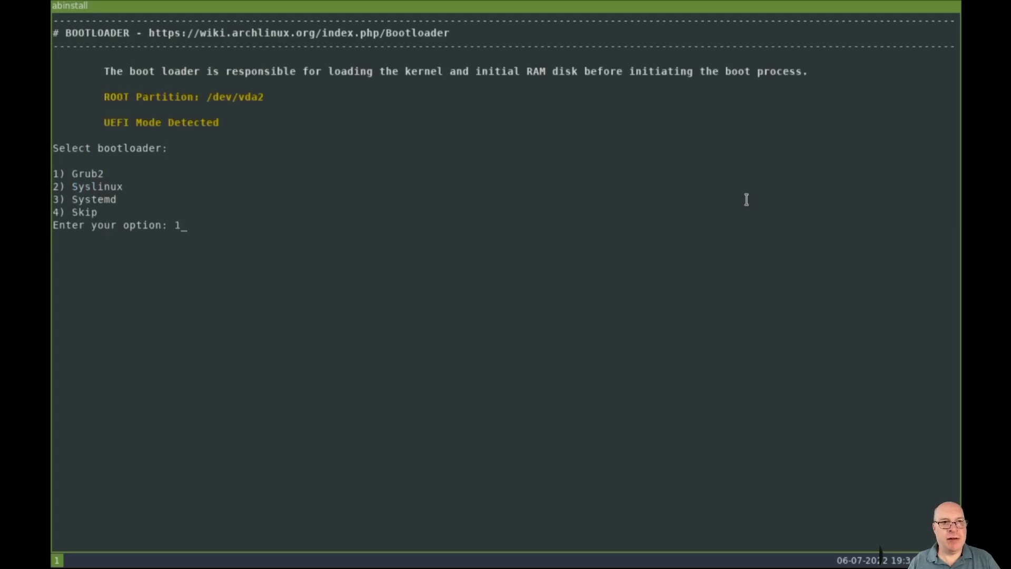
key("Return")
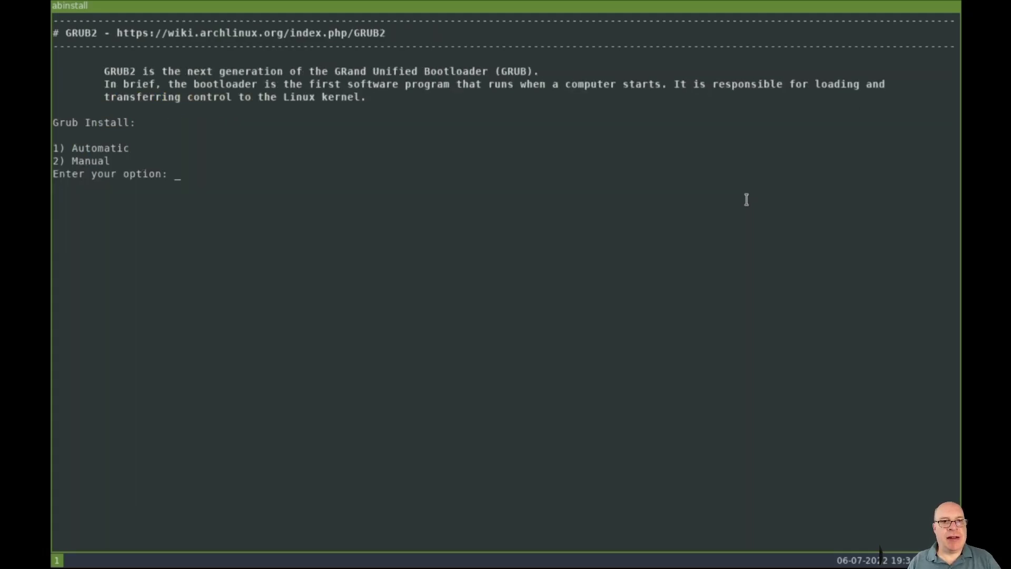
type("1")
key("Return")
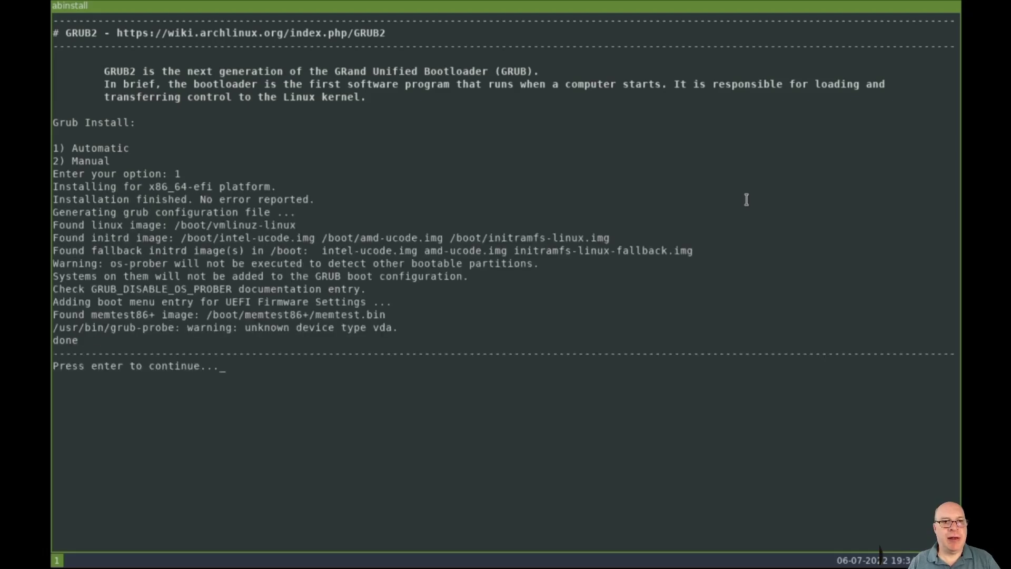
key("Return")
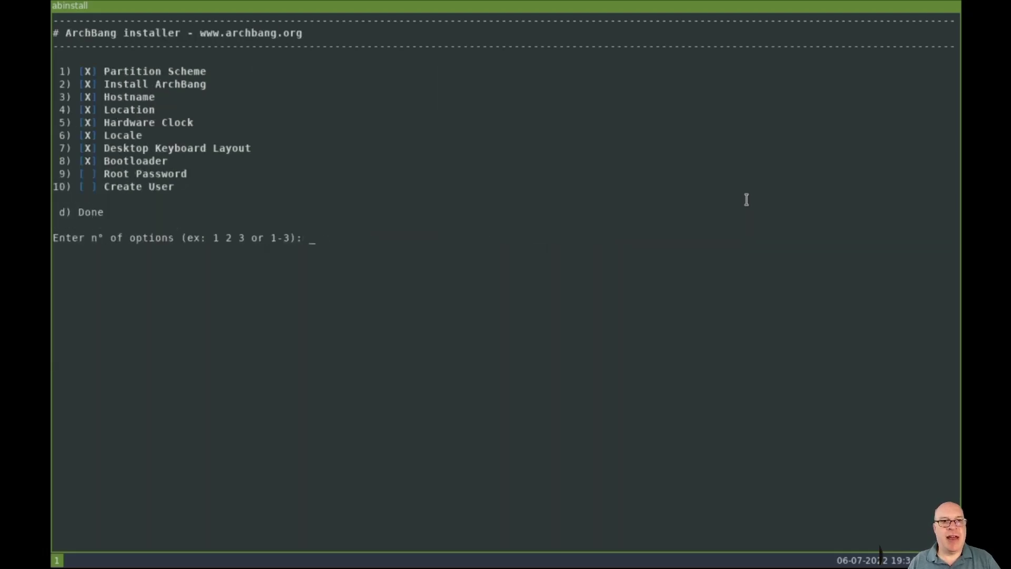
Set and confirm the root password through item 9
type("9")
key("Return")
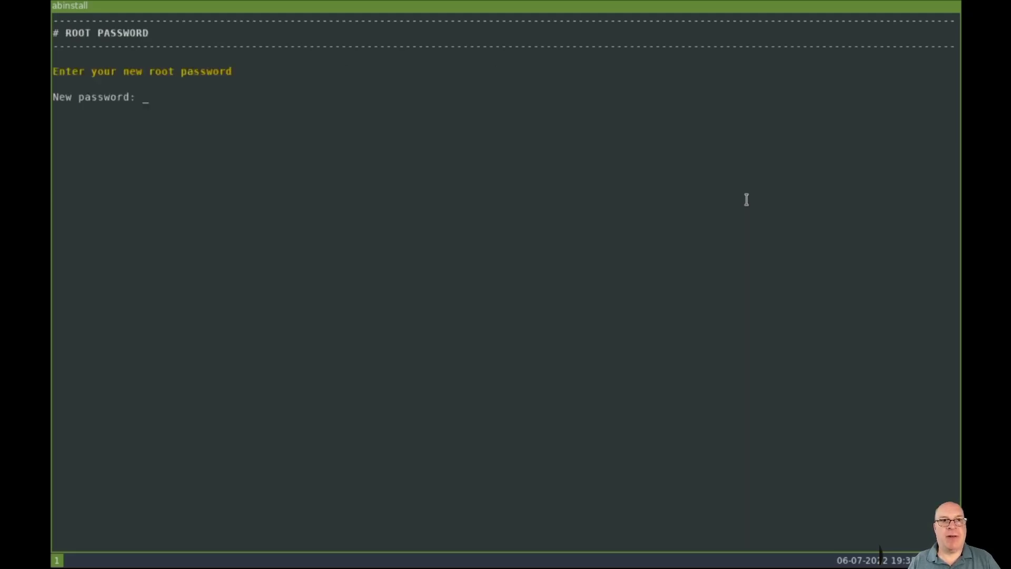
key("Return")
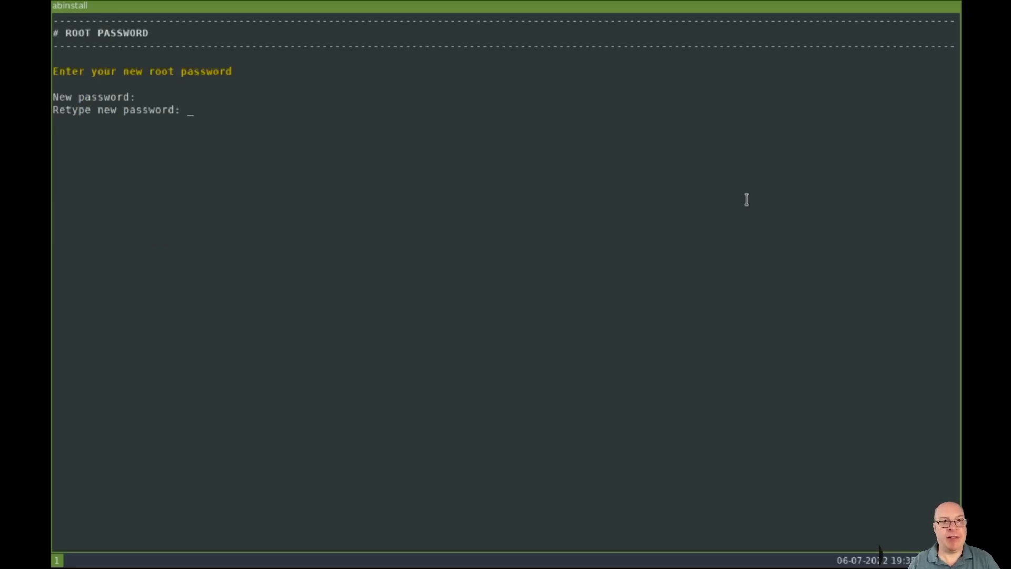
key("Return")
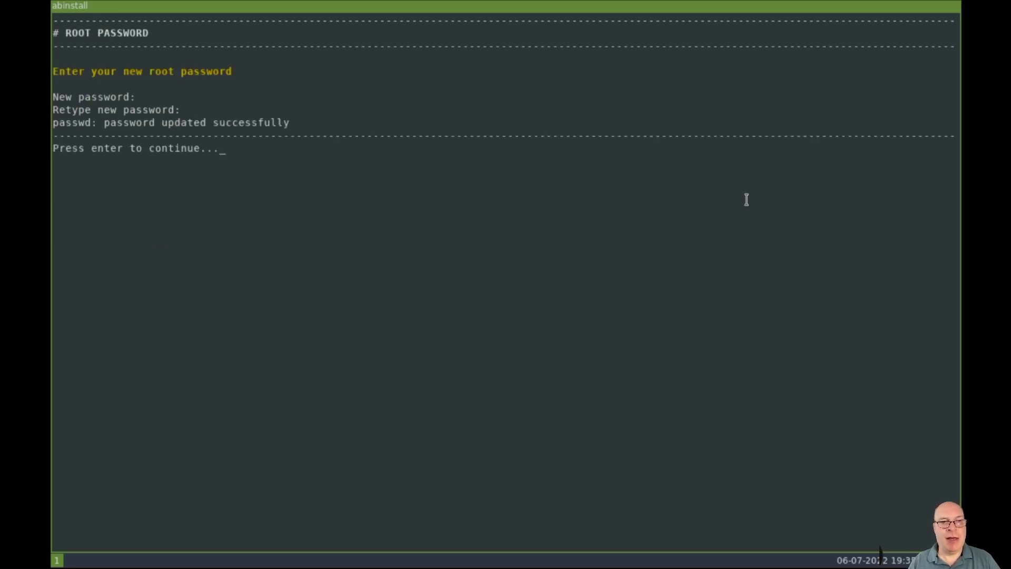
key("Return")
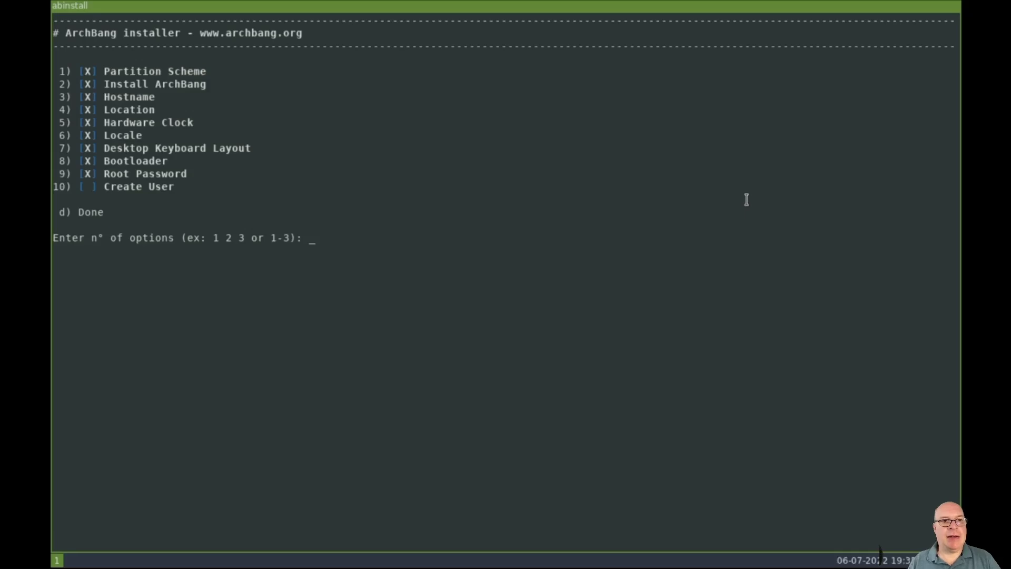
Create the new user account with its username and confirmed password
type("10")
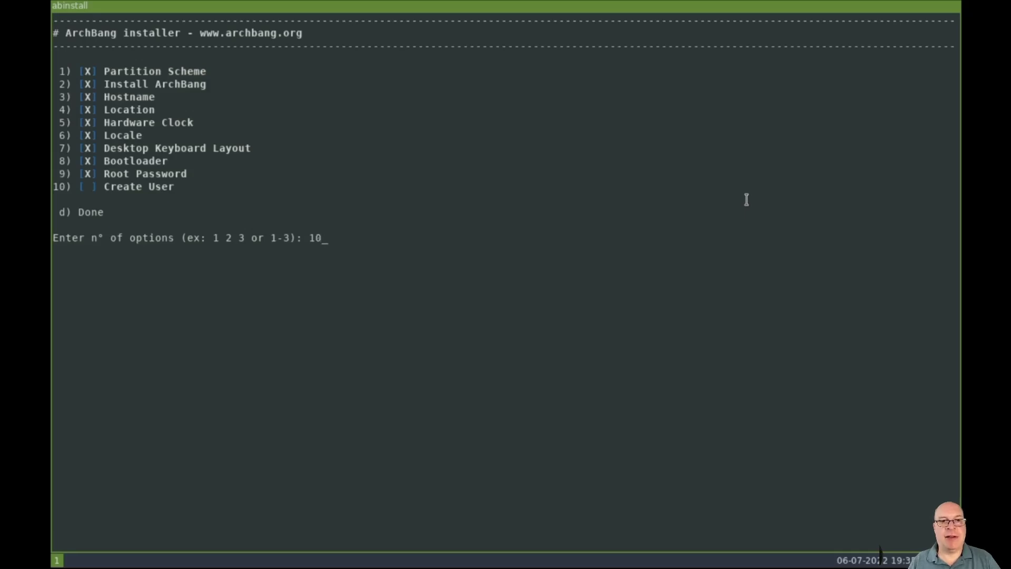
key("Return")
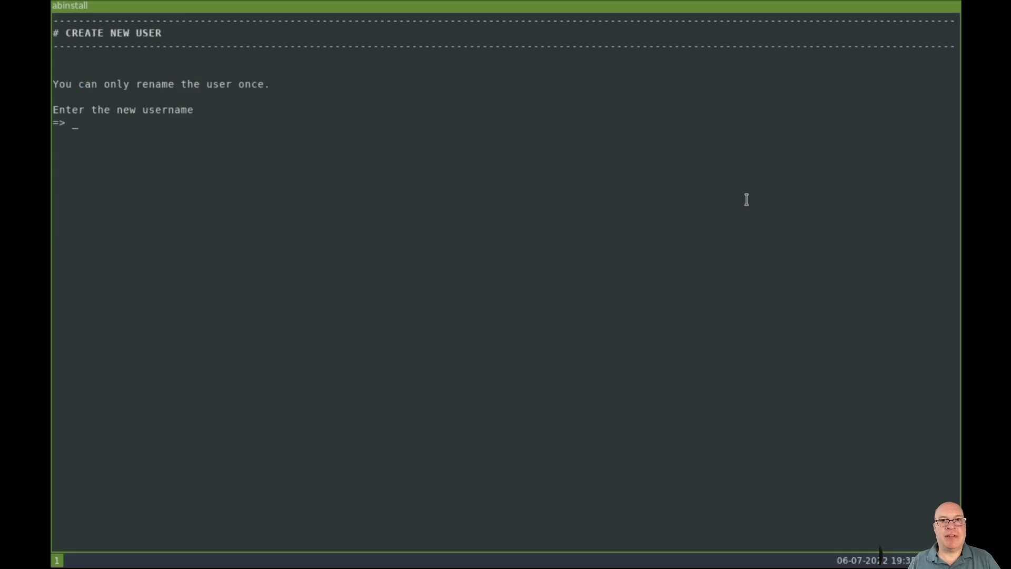
type("stephen")
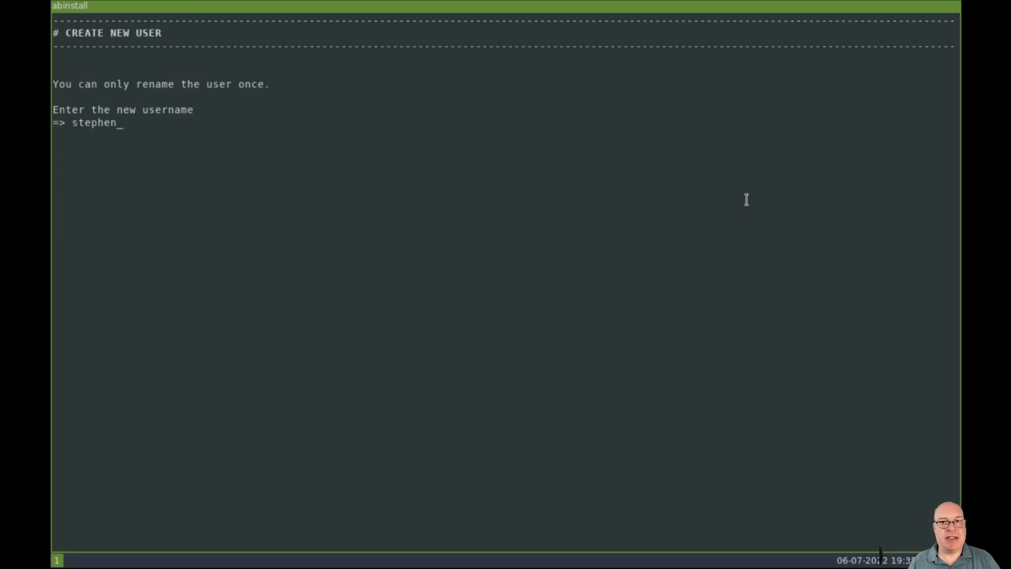
key("Return")
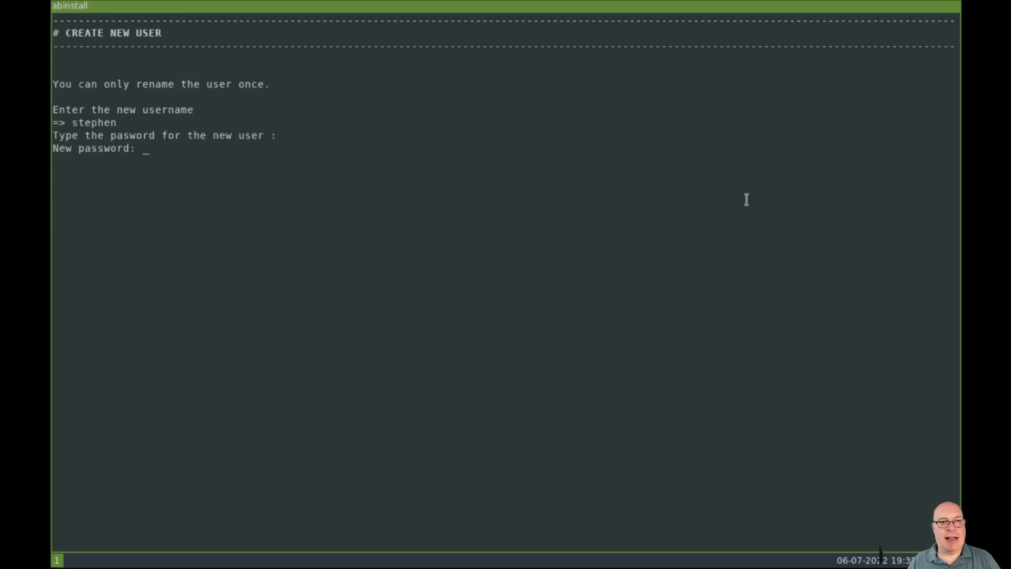
key("Return")
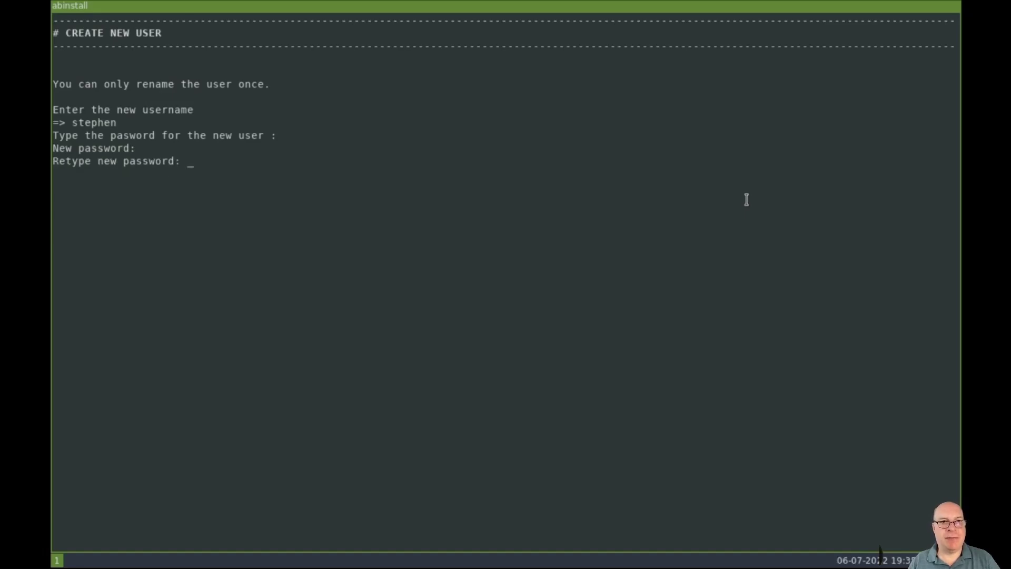
key("Return")
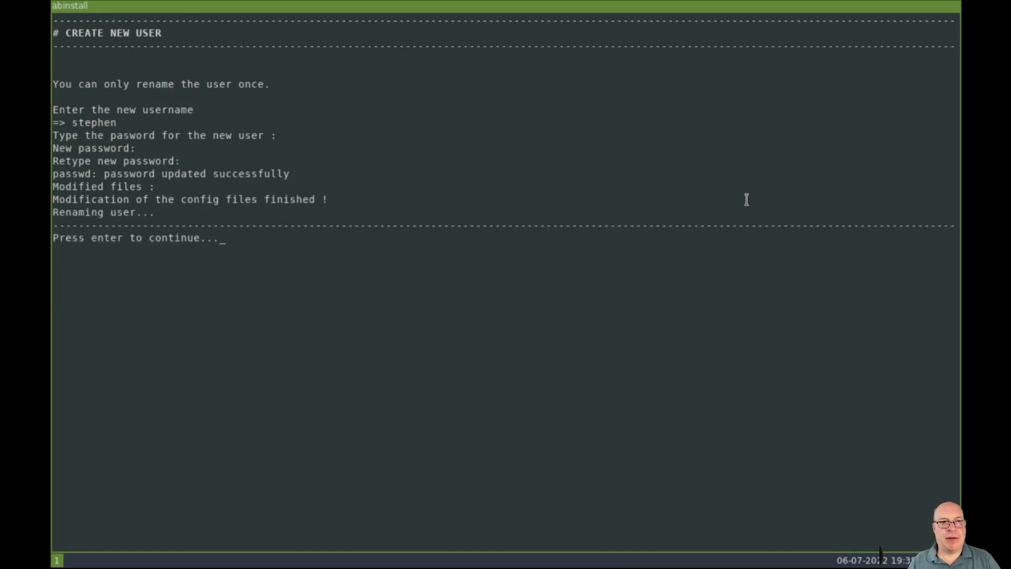
key("Return")
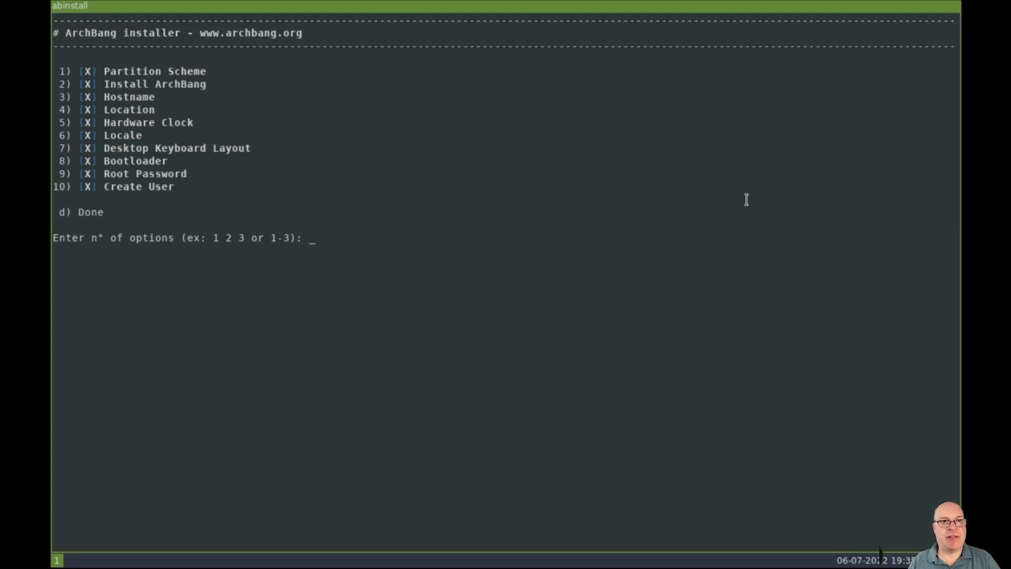
Finish the installation with d and confirm rebooting into the new system
type("d")
key("Return")
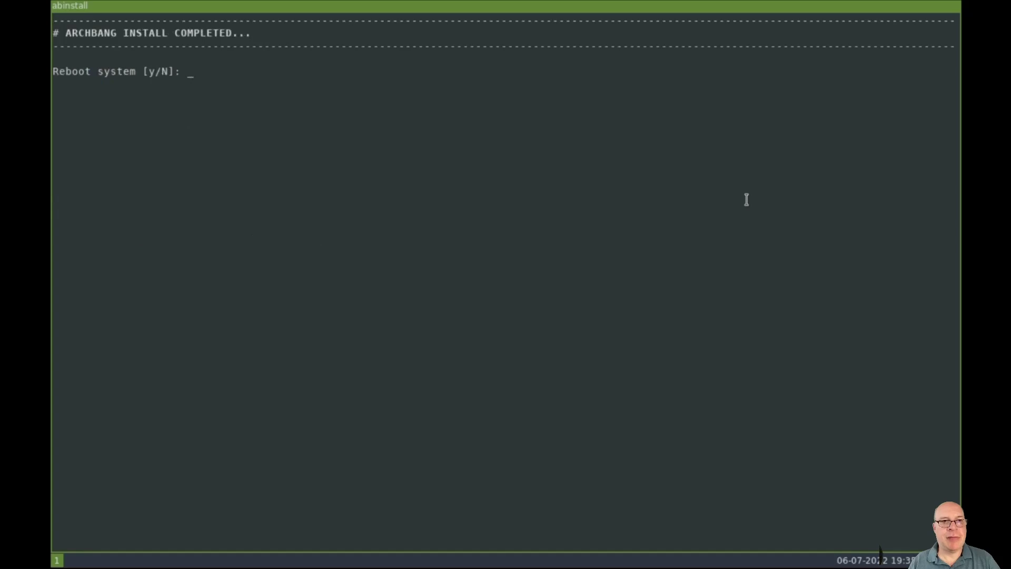
type("y")
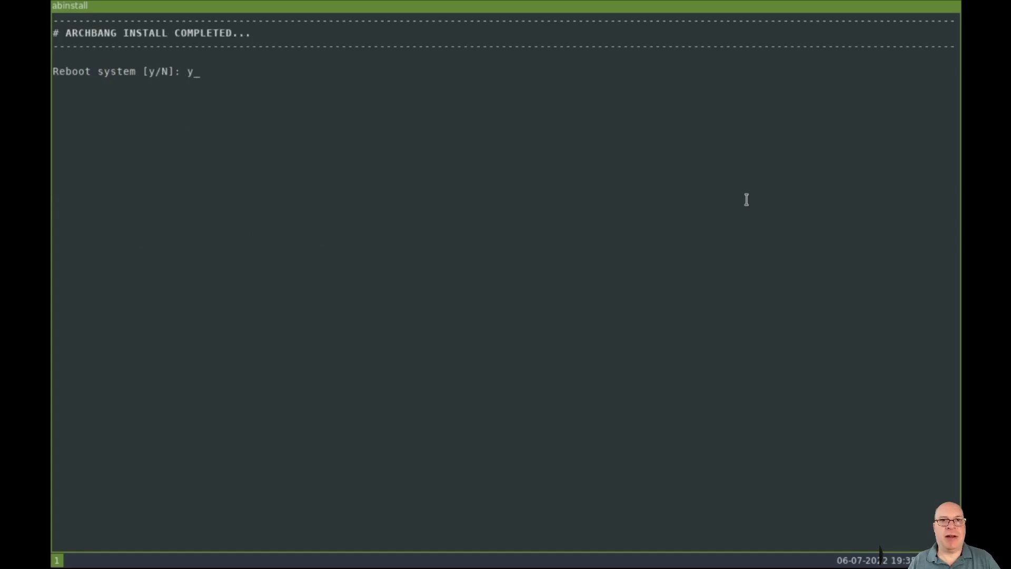
key("Return")
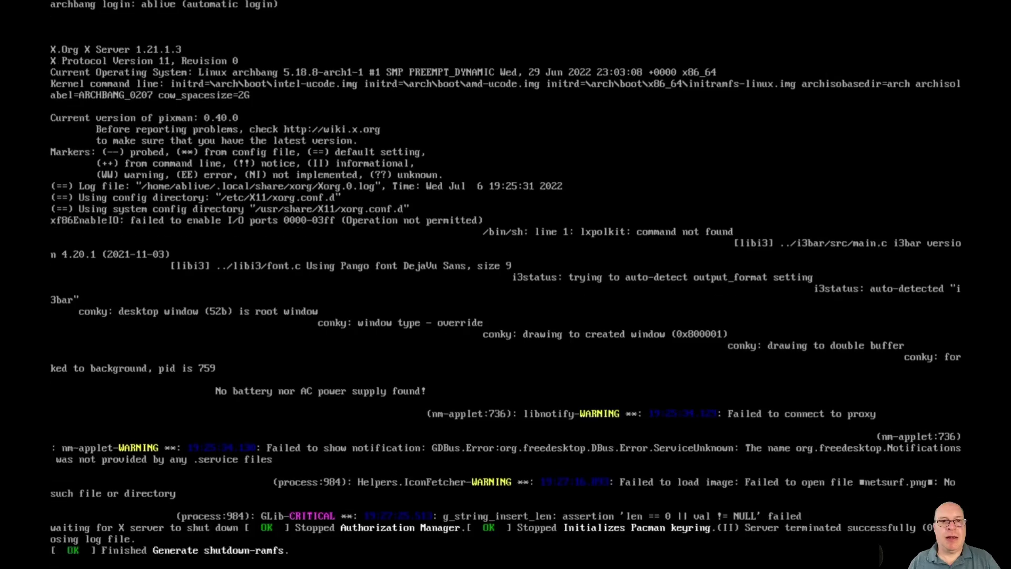